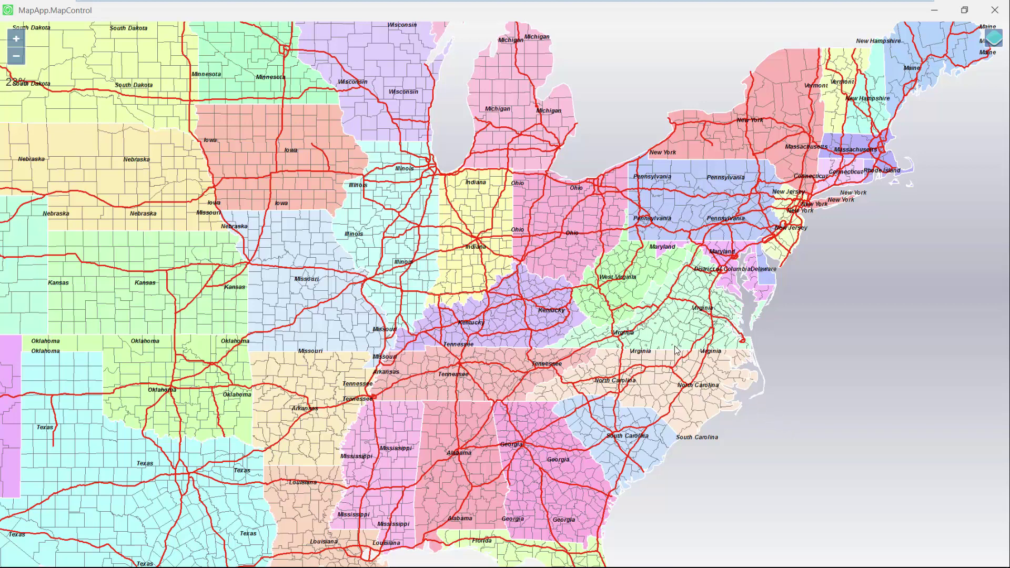
# Zoom and pan the map onto the Ohio–Pennsylvania border until Sta 001 and Sta 002 readouts show.
pyautogui.scroll(3, 676, 346)
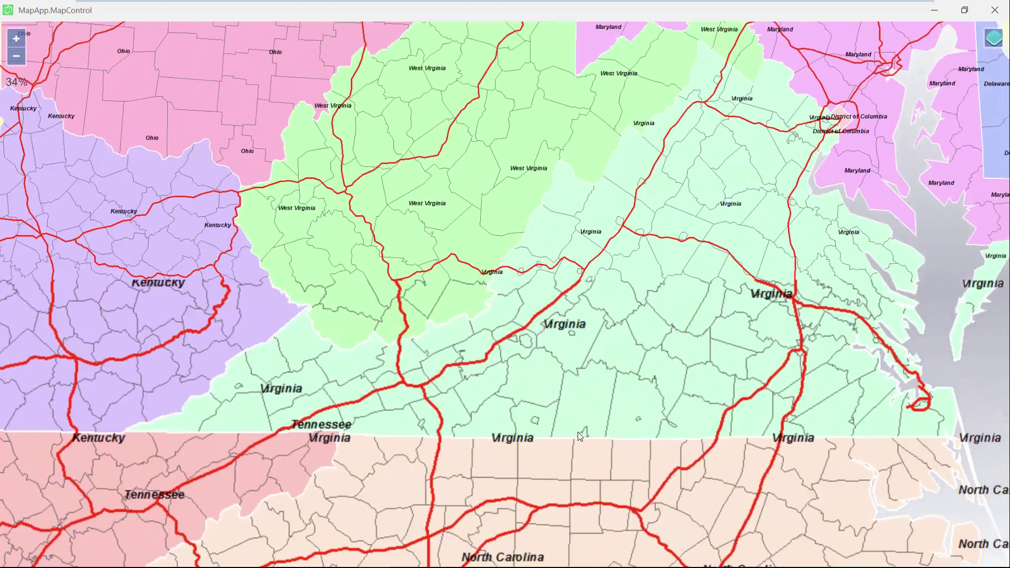
pyautogui.moveTo(595, 173); pyautogui.dragTo(557, 399)
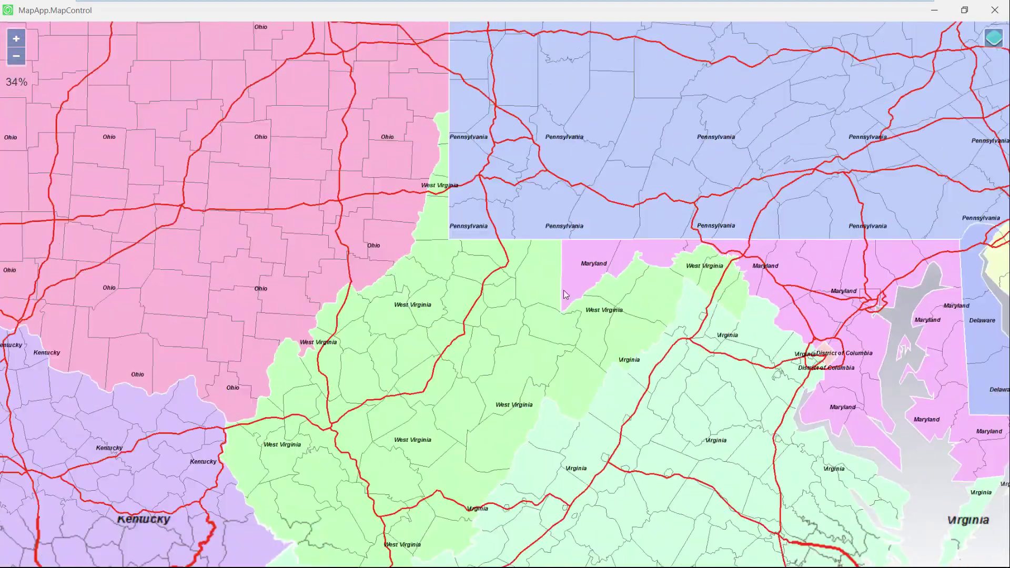
pyautogui.moveTo(534, 234); pyautogui.dragTo(564, 337)
pyautogui.scroll(2, 564, 336)
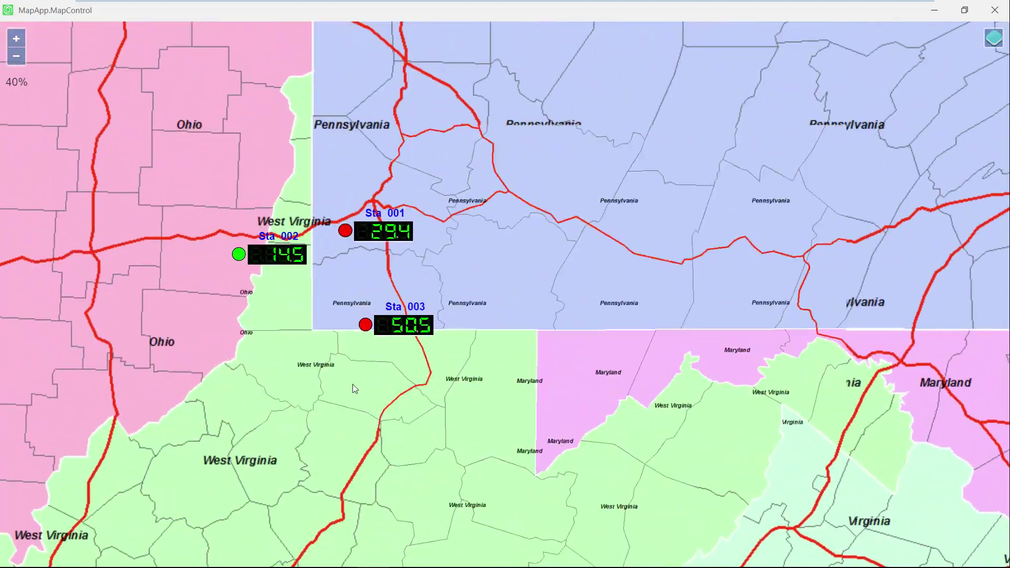
pyautogui.moveTo(340, 387); pyautogui.dragTo(577, 442)
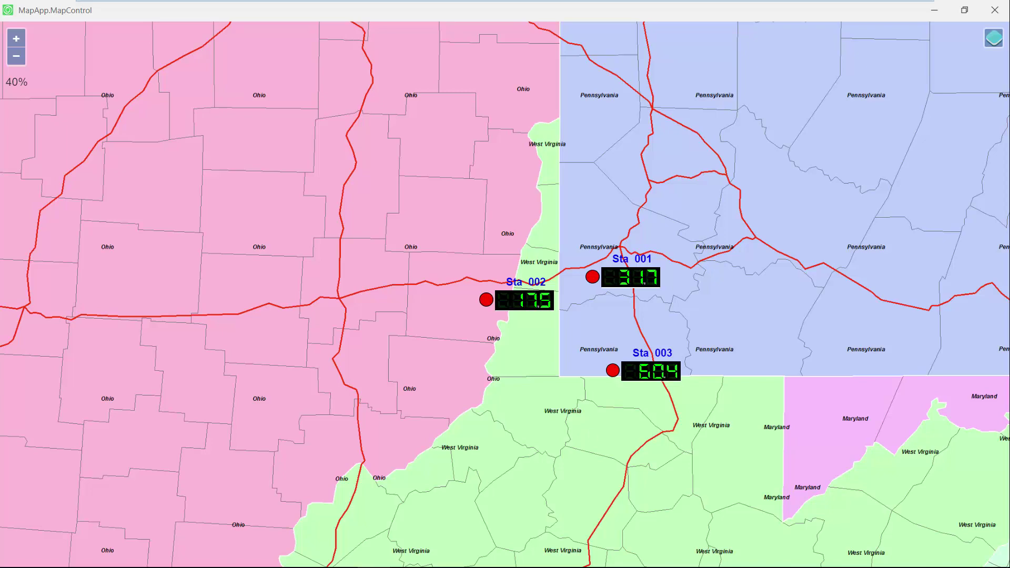
pyautogui.moveTo(809, 327); pyautogui.dragTo(679, 334)
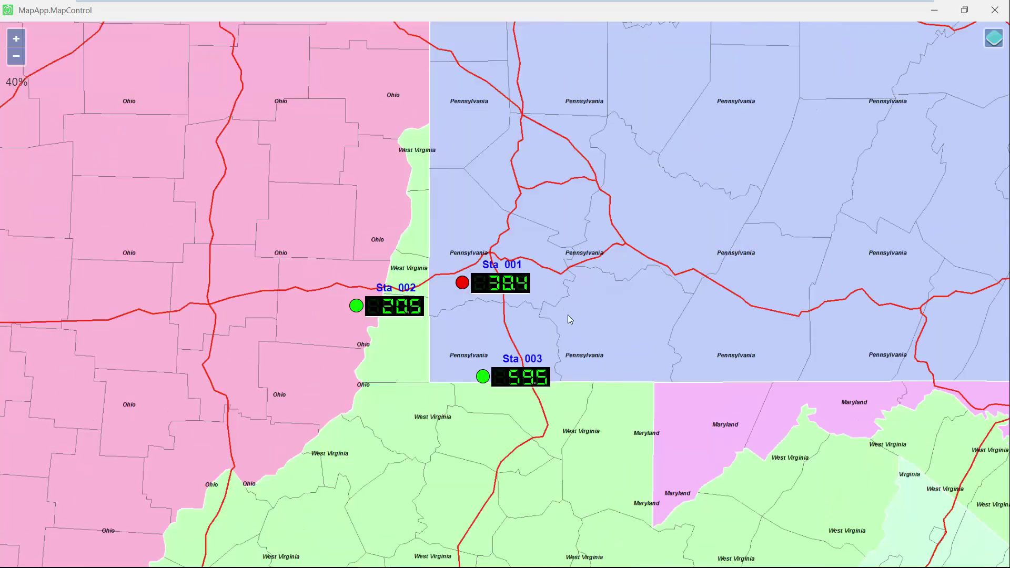
pyautogui.scroll(3, 570, 315)
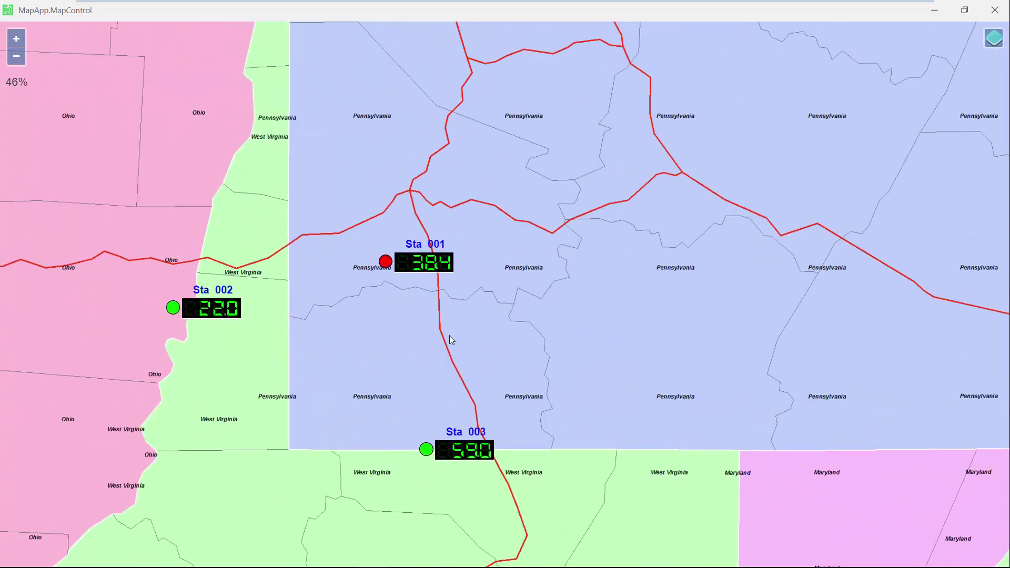
pyautogui.scroll(3, 508, 343)
pyautogui.moveTo(487, 256); pyautogui.dragTo(473, 349)
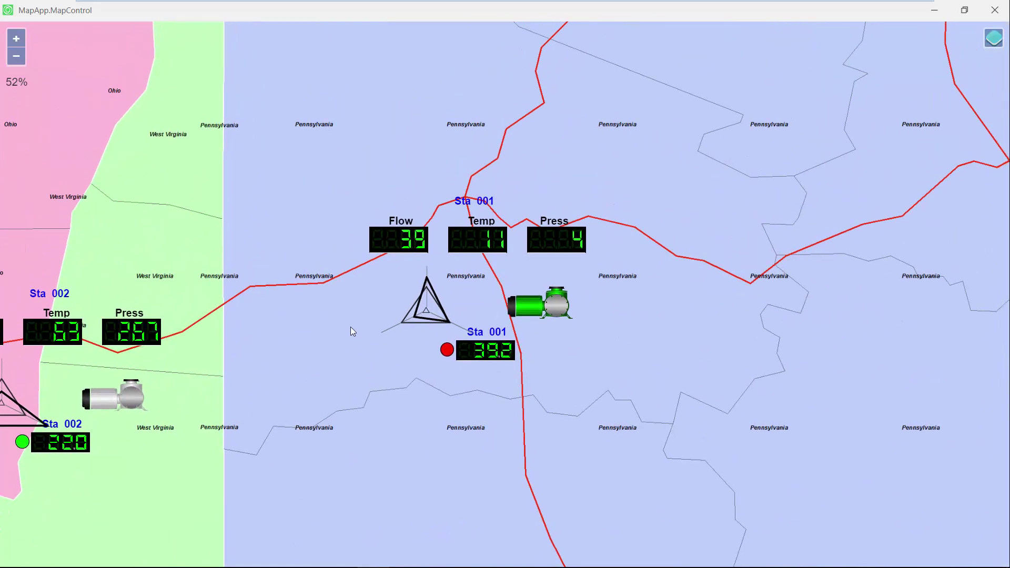
pyautogui.scroll(1, 355, 329)
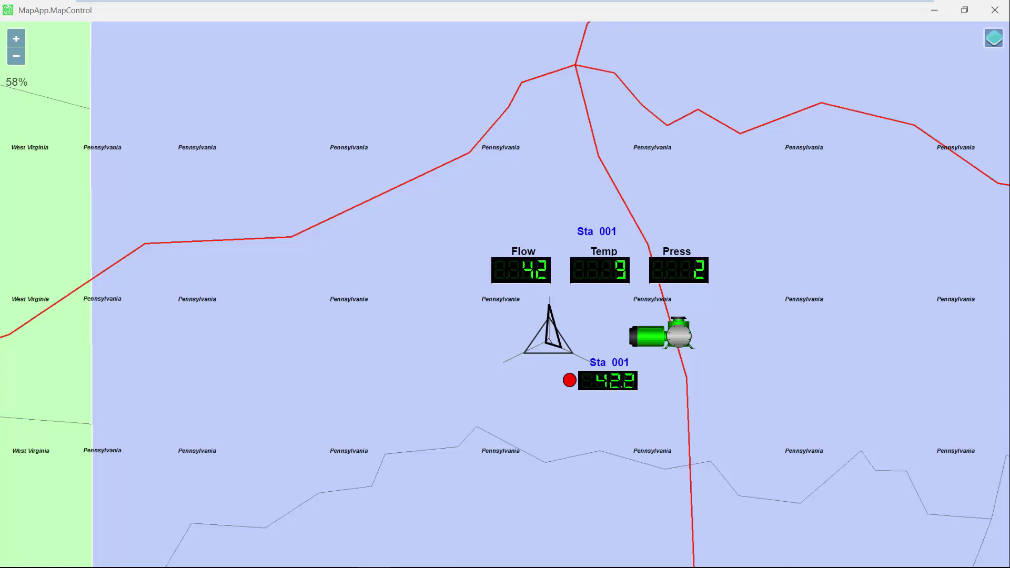
pyautogui.moveTo(754, 387); pyautogui.dragTo(611, 394)
pyautogui.scroll(-1, 627, 375)
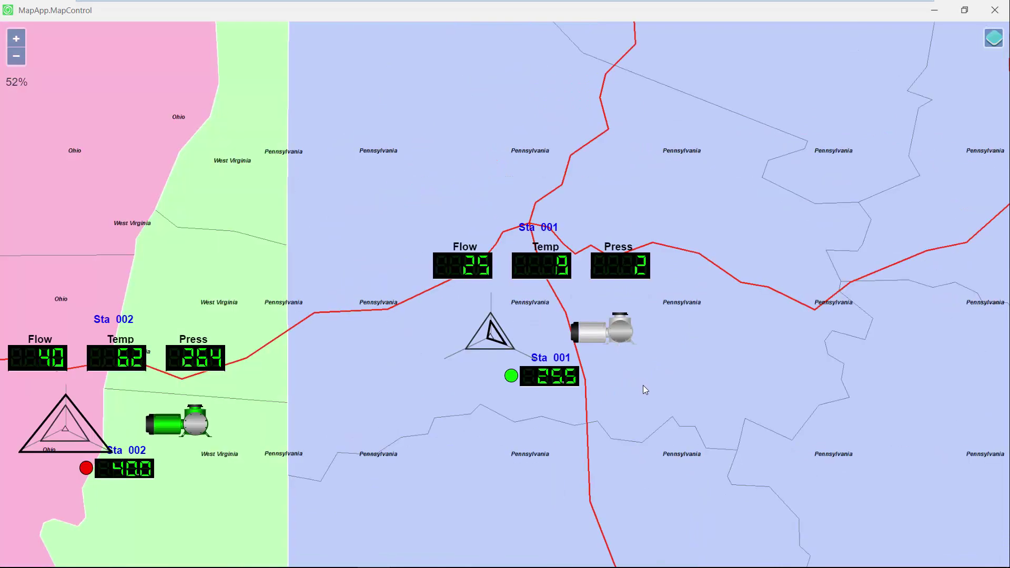
# Zoom out over West Virginia, then zoom in and centre Sta 002's Flow, Temp and Press readouts.
pyautogui.scroll(-1, 650, 390)
pyautogui.scroll(-1, 652, 391)
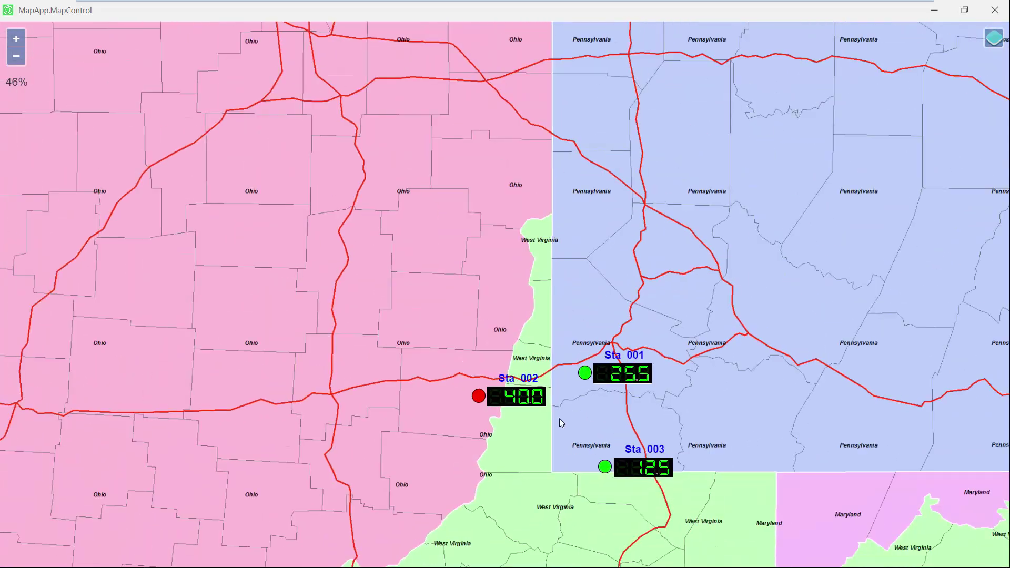
pyautogui.moveTo(567, 394); pyautogui.dragTo(573, 267)
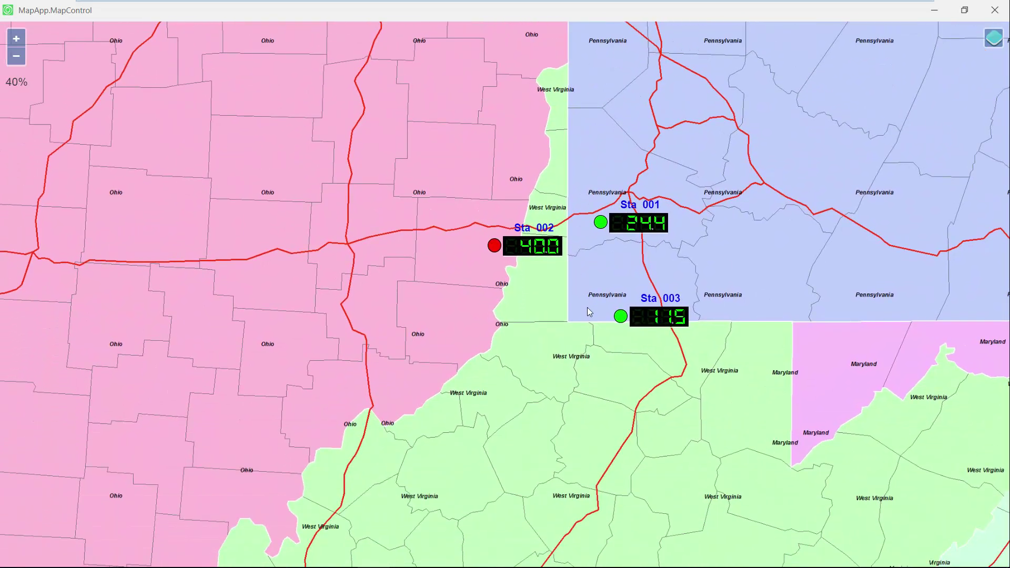
pyautogui.scroll(1, 543, 350)
pyautogui.moveTo(500, 310); pyautogui.dragTo(491, 440)
pyautogui.scroll(2, 510, 416)
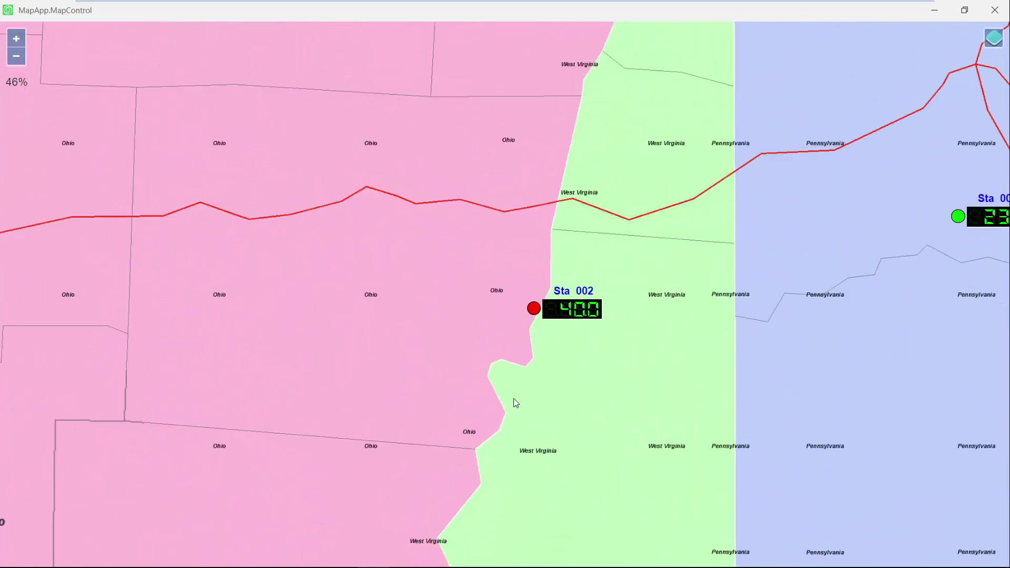
pyautogui.moveTo(516, 401); pyautogui.dragTo(602, 420)
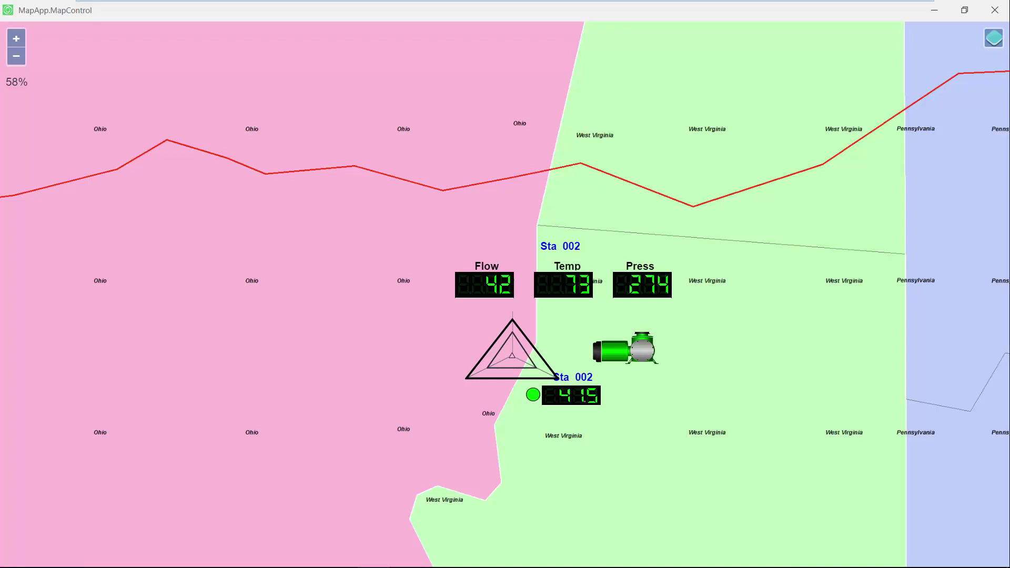
pyautogui.scroll(-3, 741, 272)
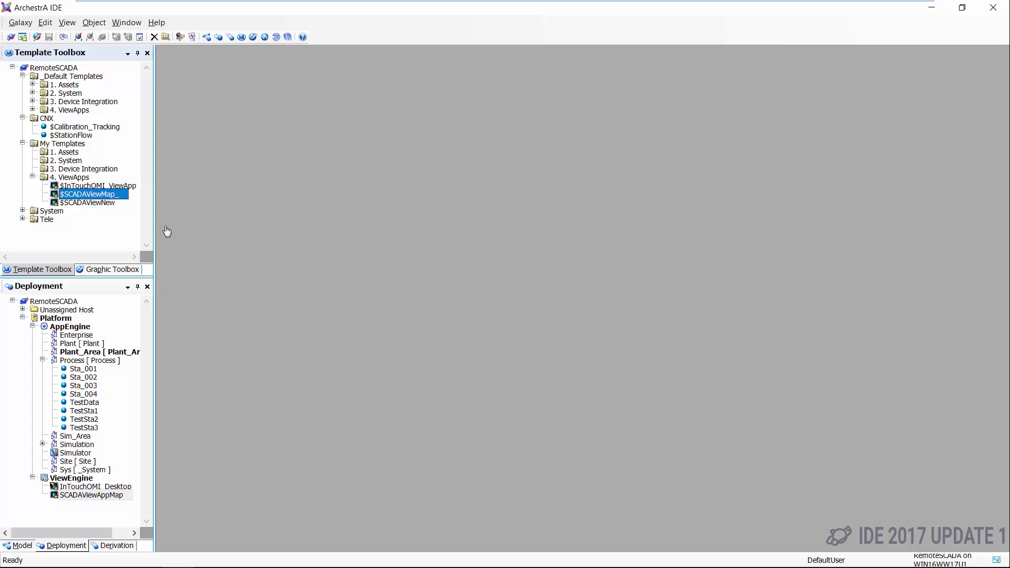
# Open the $SCADAViewMap_ template and review its screen profile and layout without changing them.
pyautogui.doubleClick(112, 195)
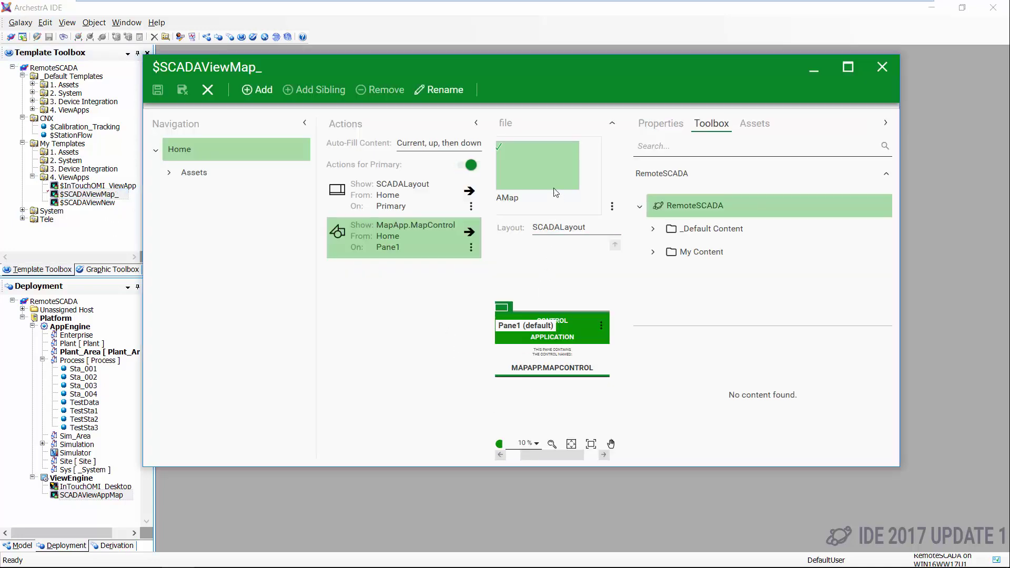
pyautogui.click(612, 206)
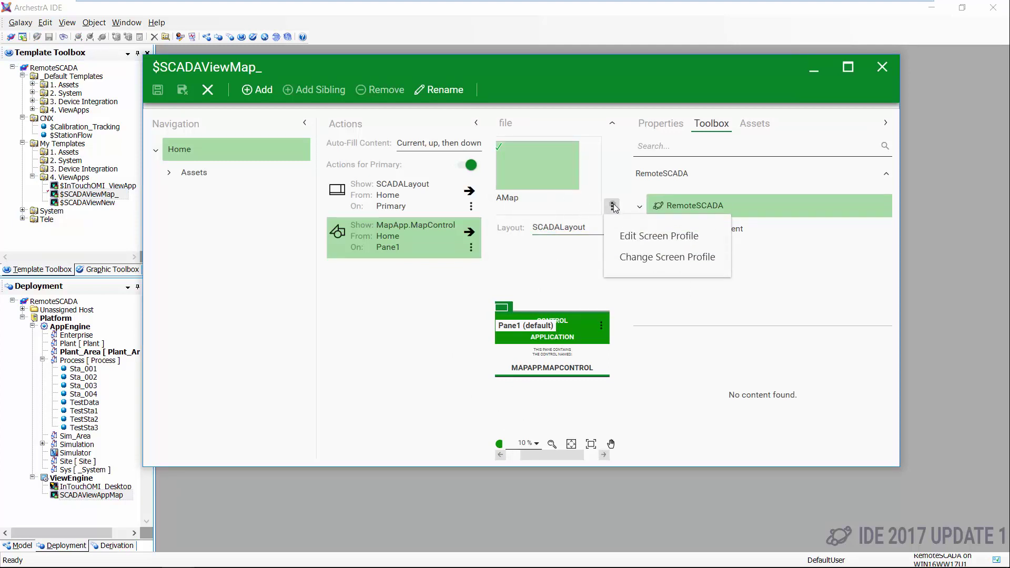
pyautogui.click(633, 256)
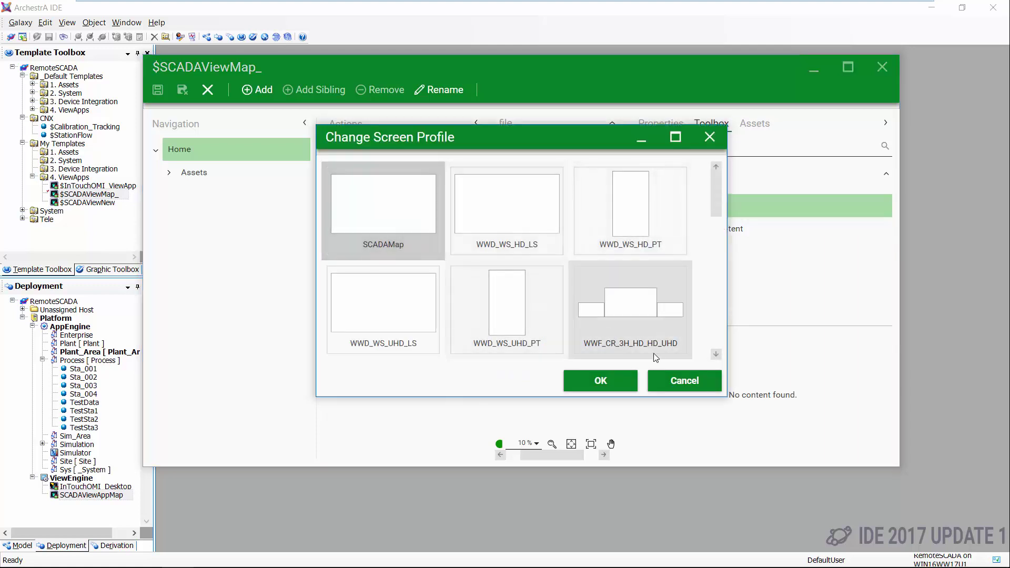
pyautogui.click(684, 383)
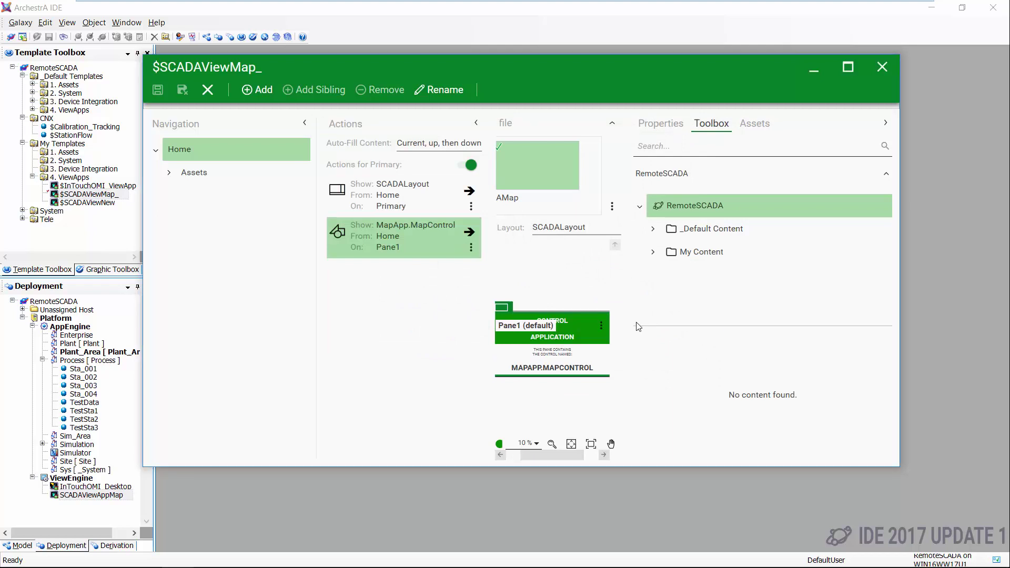
pyautogui.click(611, 244)
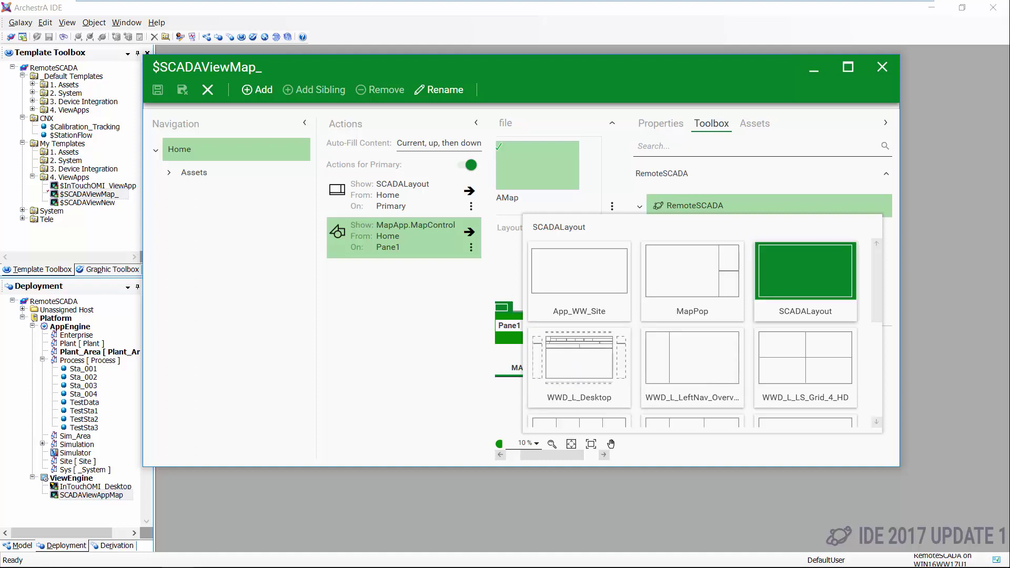
# Keep SCADALayout, locate MapApp under _Default Content > 4. Apps > InTouch OMI Apps, and close the editor.
pyautogui.click(804, 279)
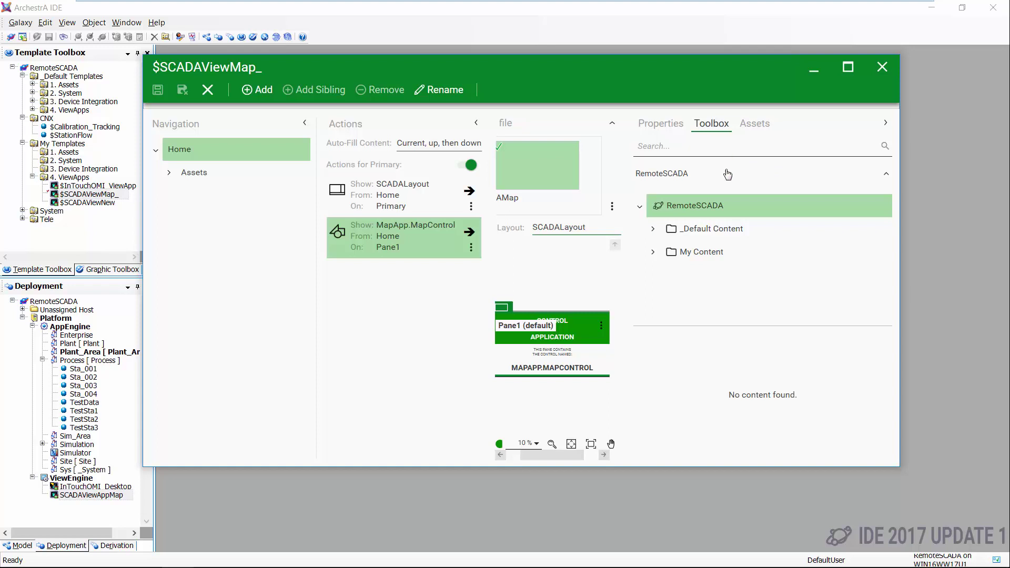
pyautogui.click(653, 229)
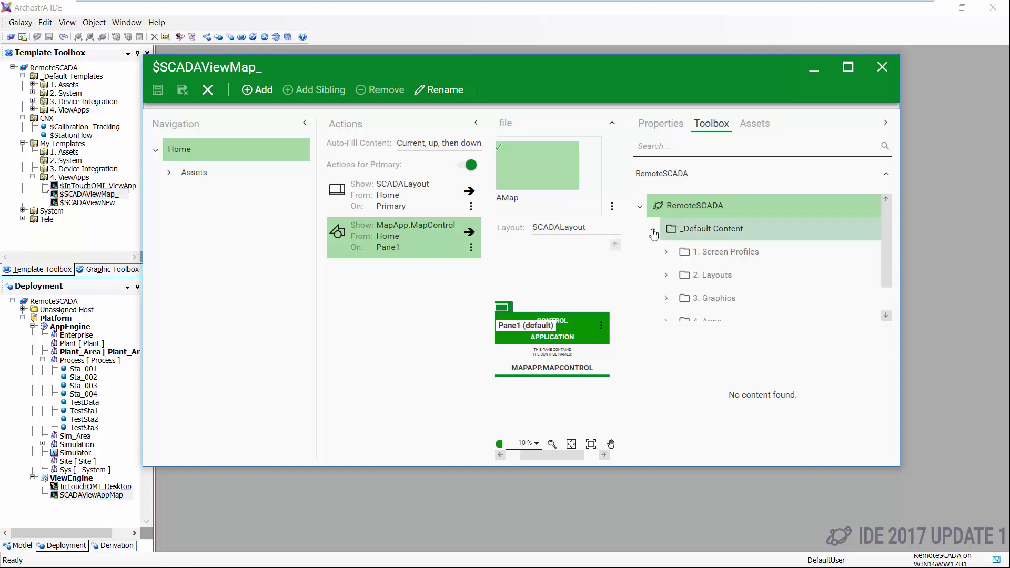
pyautogui.moveTo(884, 249); pyautogui.dragTo(876, 283)
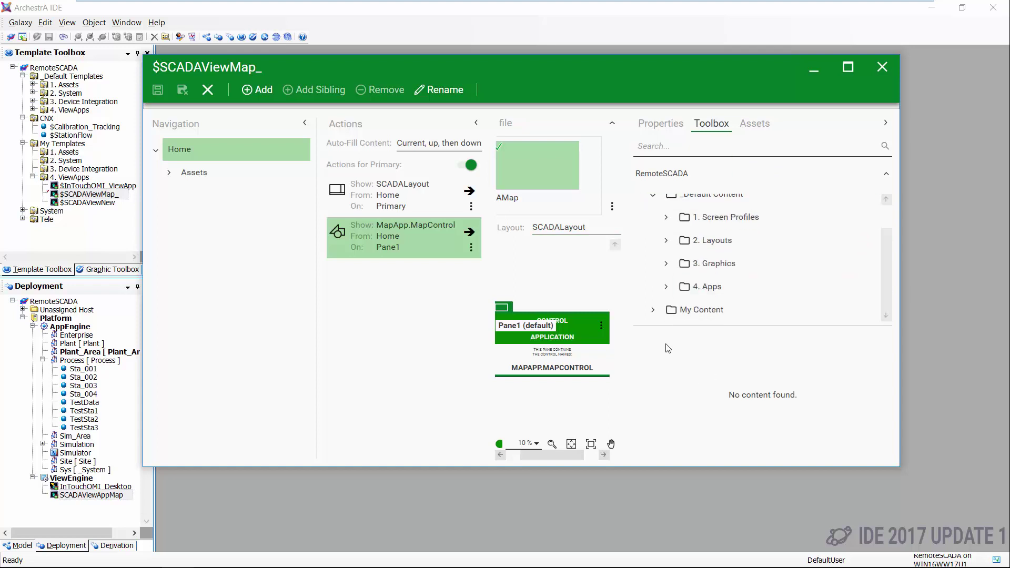
pyautogui.click(667, 288)
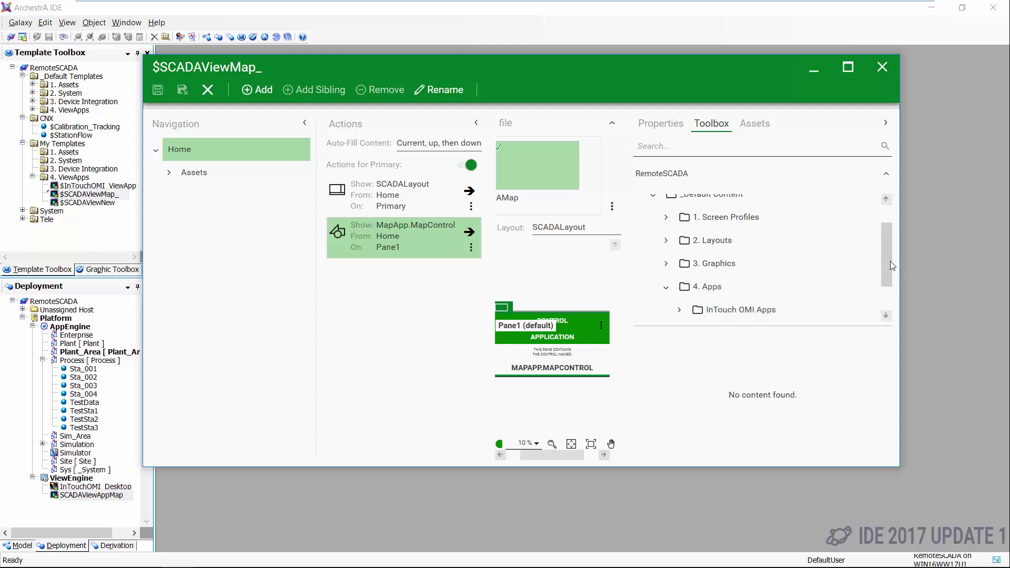
pyautogui.moveTo(889, 264); pyautogui.dragTo(883, 300)
pyautogui.click(679, 263)
pyautogui.moveTo(886, 247); pyautogui.dragTo(886, 275)
pyautogui.click(748, 262)
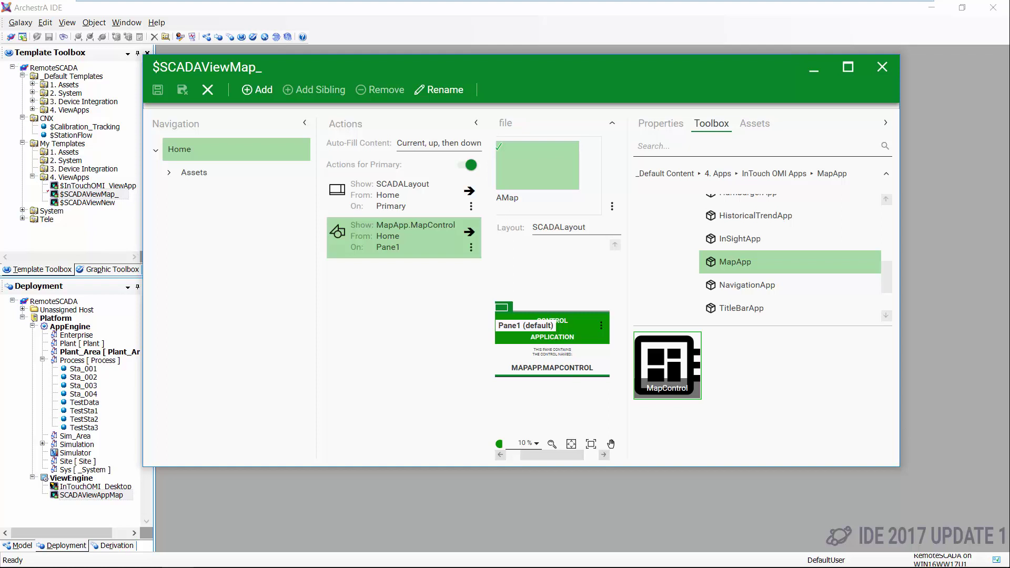
pyautogui.hotkey('alt', 'F4')
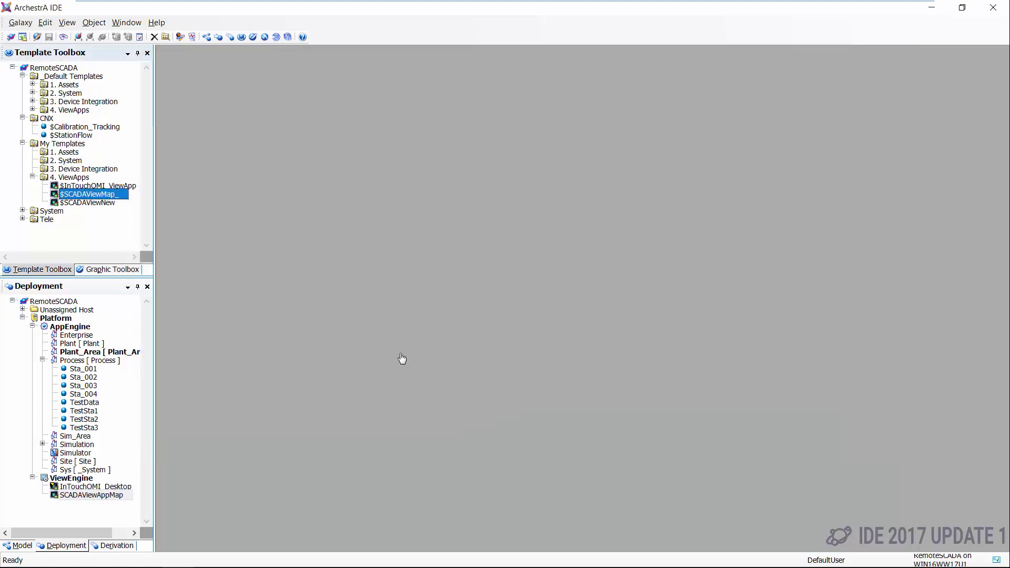
# Open the Sta_004 object and view its OverView symbol.
pyautogui.click(90, 398)
pyautogui.doubleClick(91, 398)
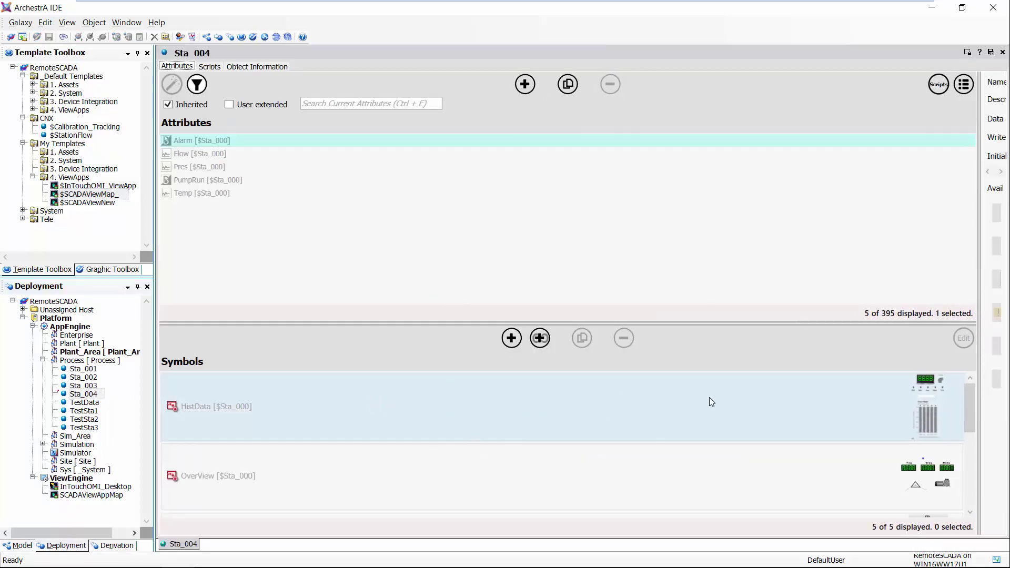
pyautogui.moveTo(973, 409); pyautogui.dragTo(972, 425)
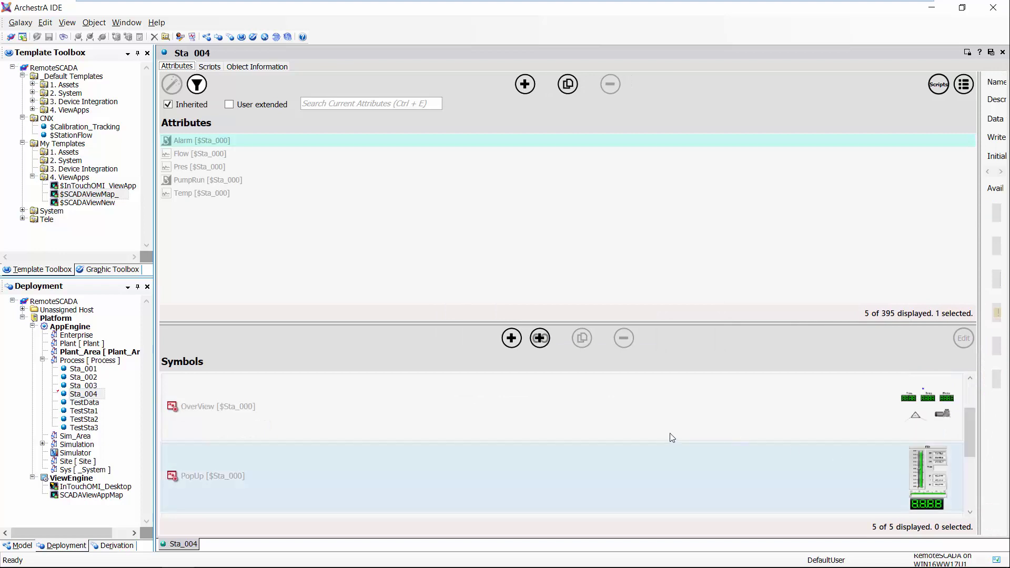
pyautogui.click(300, 416)
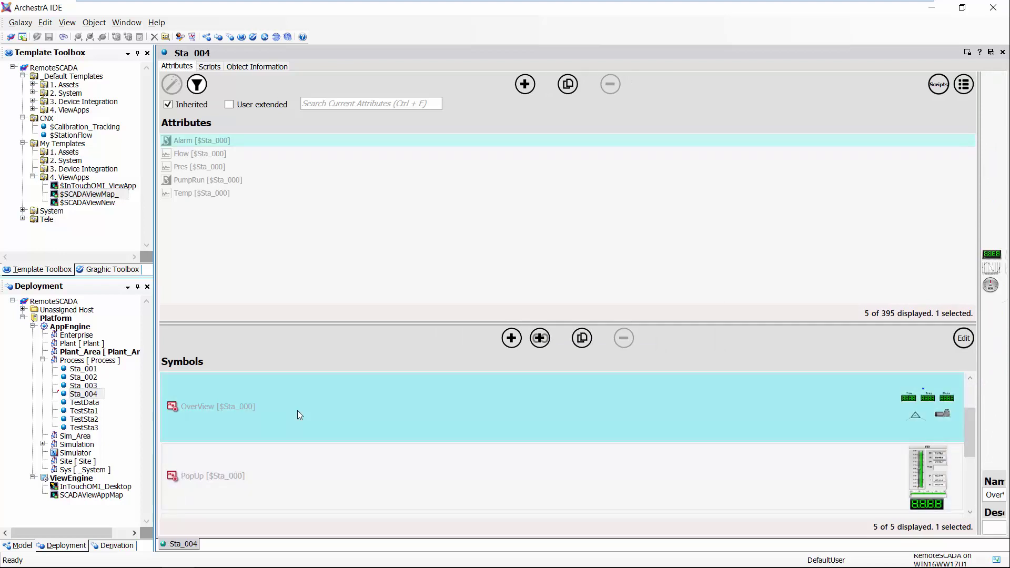
pyautogui.click(964, 339)
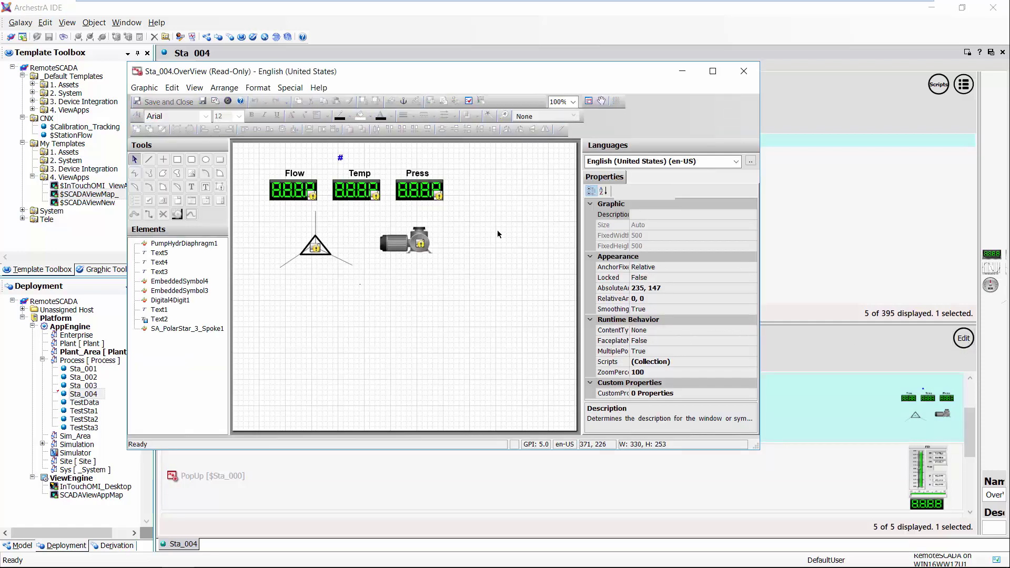
pyautogui.click(747, 71)
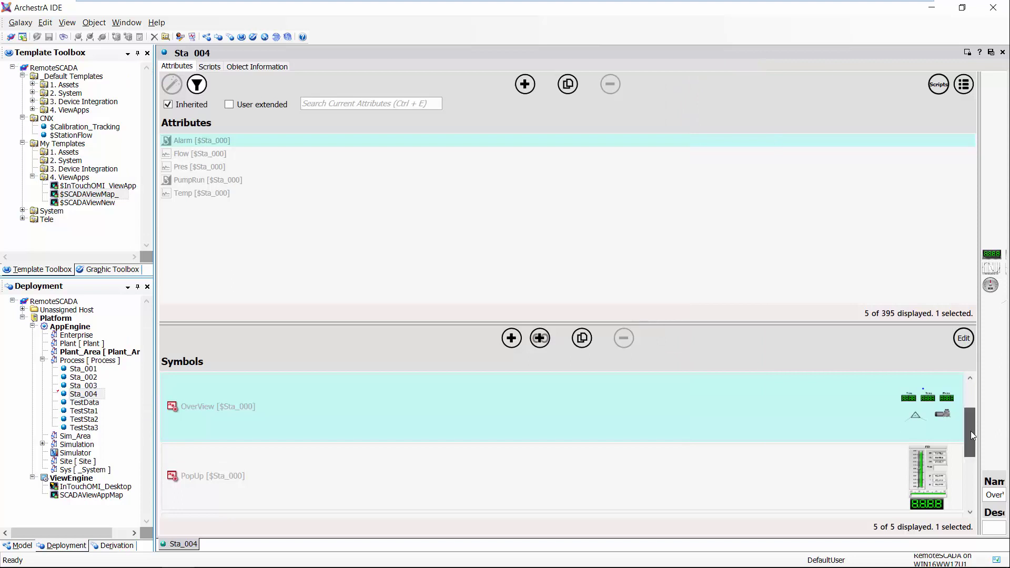
# View the Sta_004 StaFlow symbol, then close the Sta_004 object editor.
pyautogui.moveTo(971, 438); pyautogui.dragTo(970, 453)
pyautogui.click(728, 456)
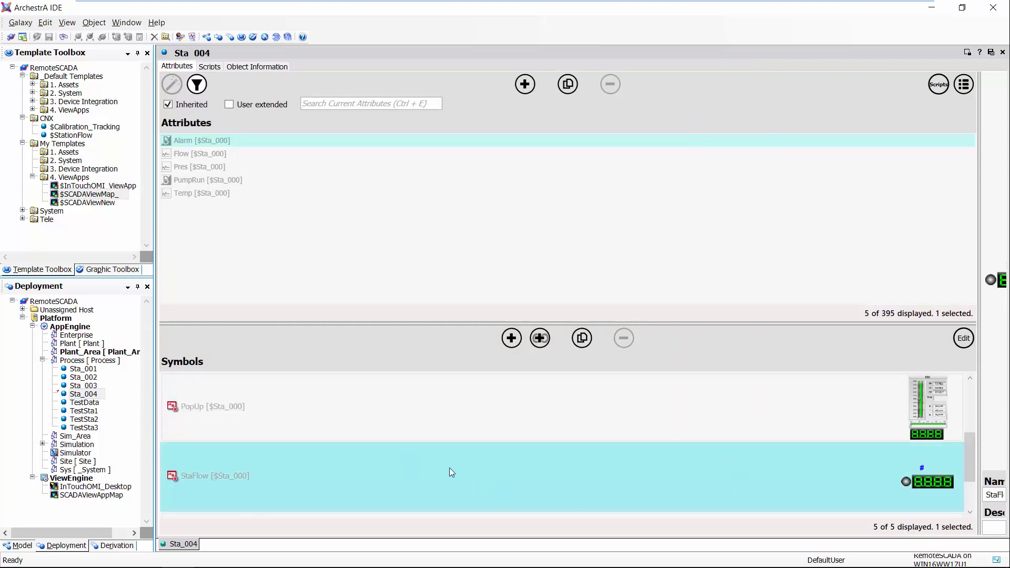
pyautogui.click(964, 339)
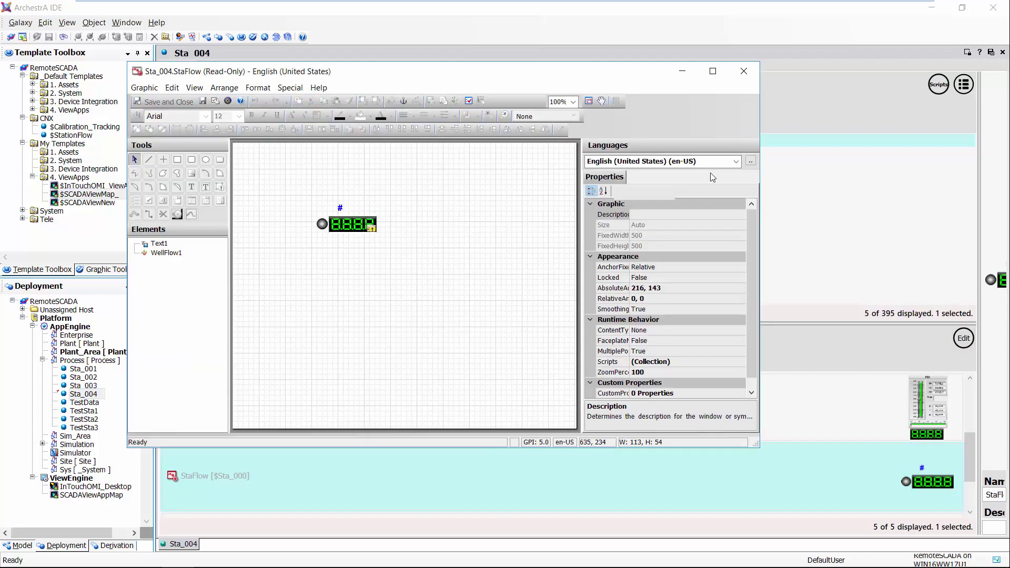
pyautogui.click(751, 74)
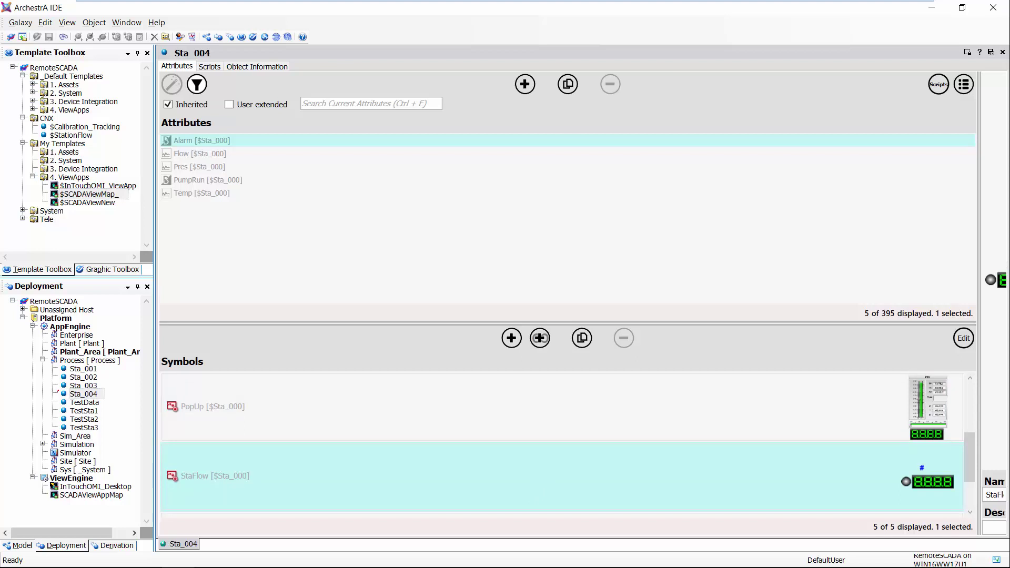
pyautogui.hotkey('ctrl', 'F4')
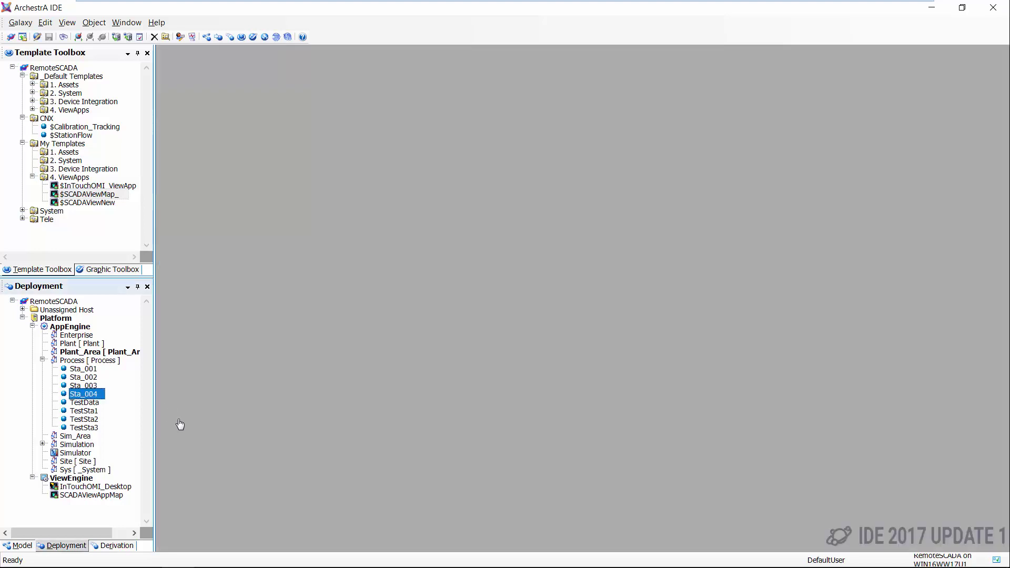
# Open MapApp's Map Settings from the Graphic Toolbox and widen the sources grid.
pyautogui.click(127, 271)
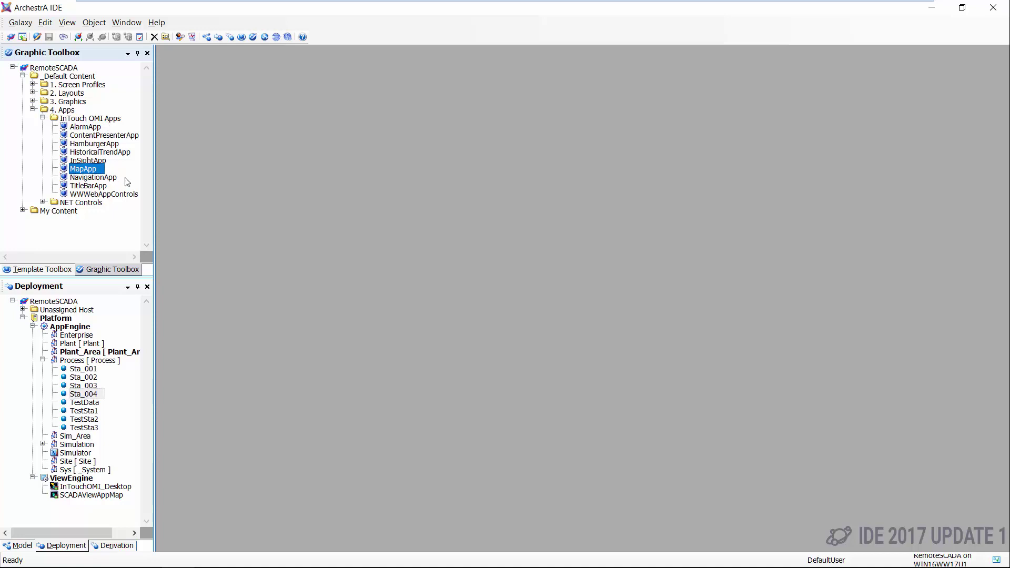
pyautogui.doubleClick(82, 172)
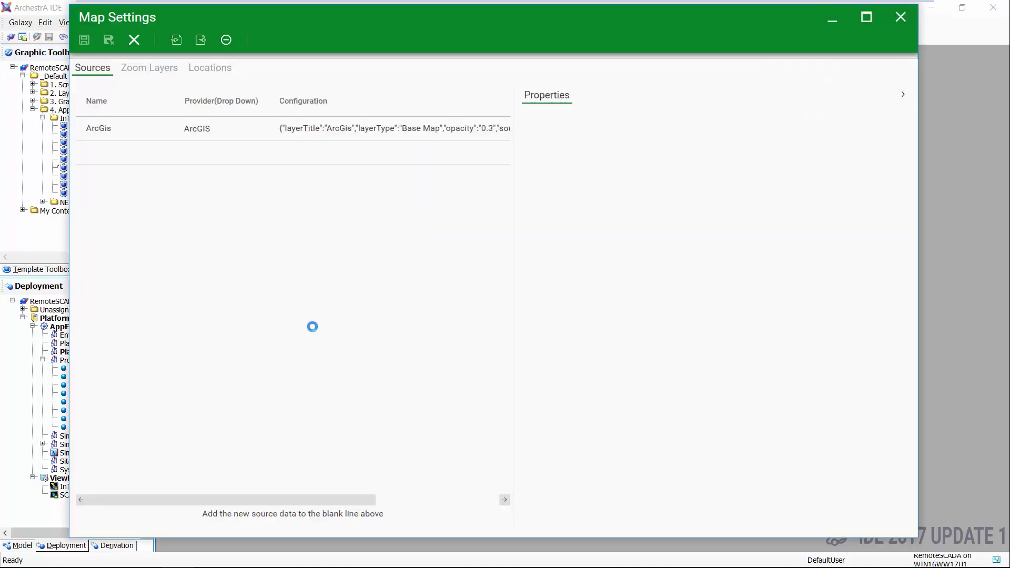
pyautogui.moveTo(514, 232); pyautogui.dragTo(752, 233)
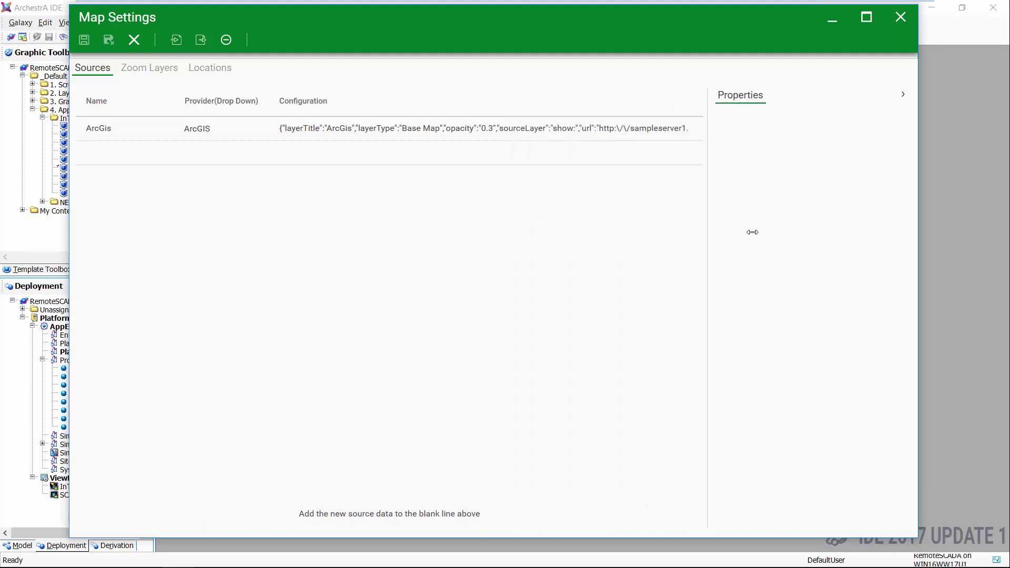
# Confirm the ArcGis source keeps the ArcGIS provider and its sampleserver1.arcgisonline.com URL.
pyautogui.click(259, 126)
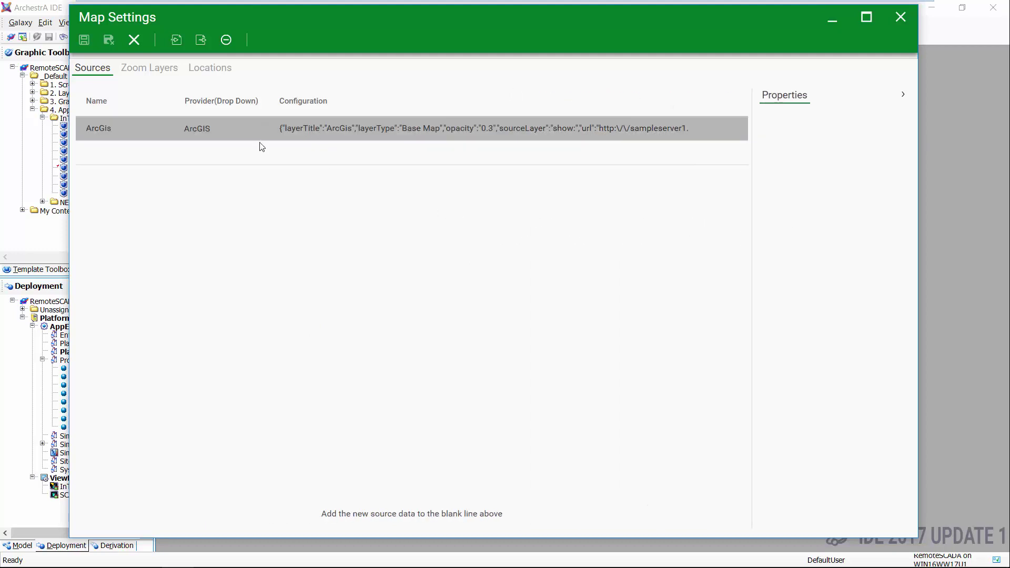
pyautogui.click(263, 156)
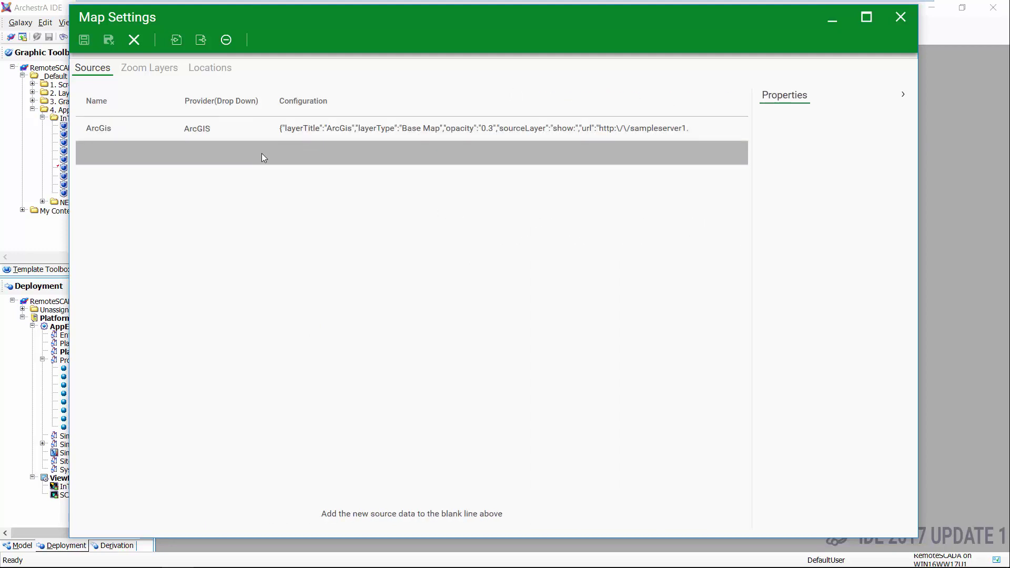
pyautogui.click(254, 135)
pyautogui.click(255, 131)
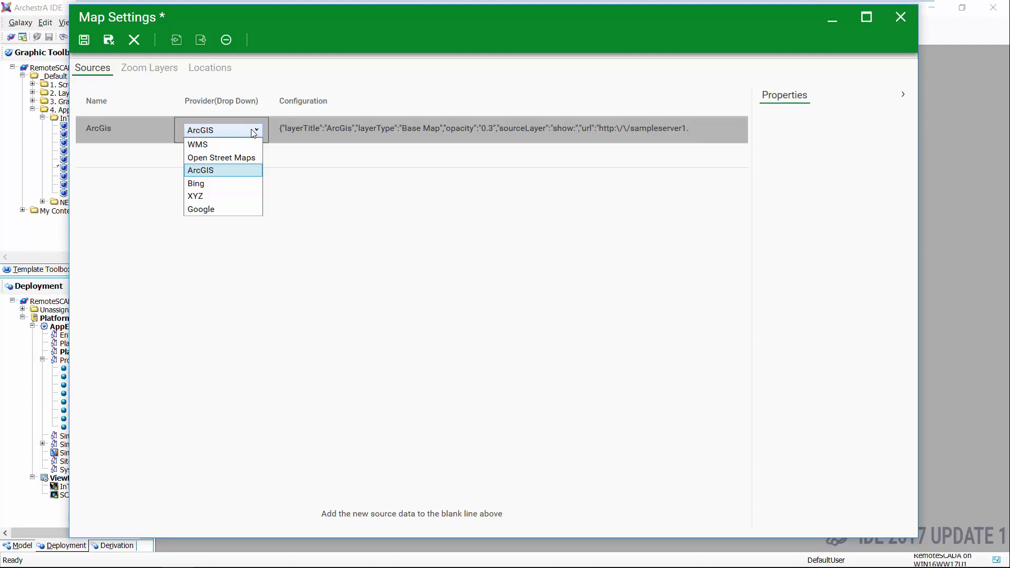
pyautogui.click(296, 184)
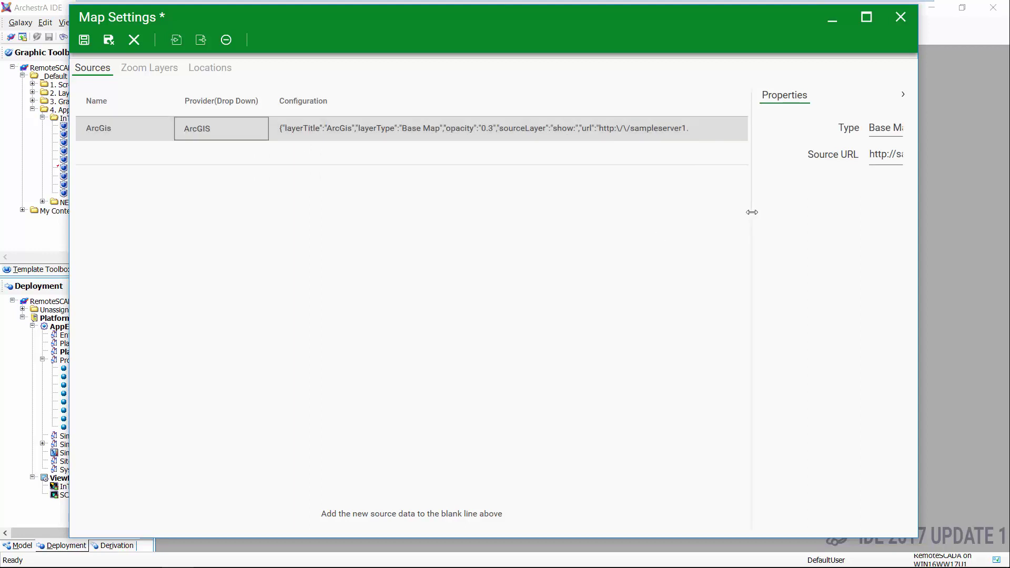
pyautogui.moveTo(751, 212); pyautogui.dragTo(493, 209)
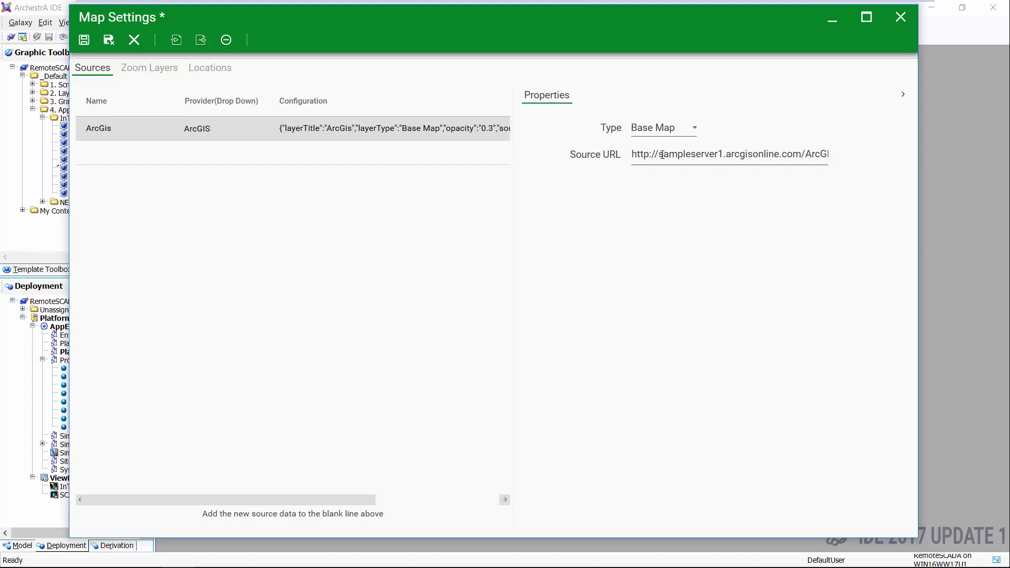
pyautogui.click(686, 178)
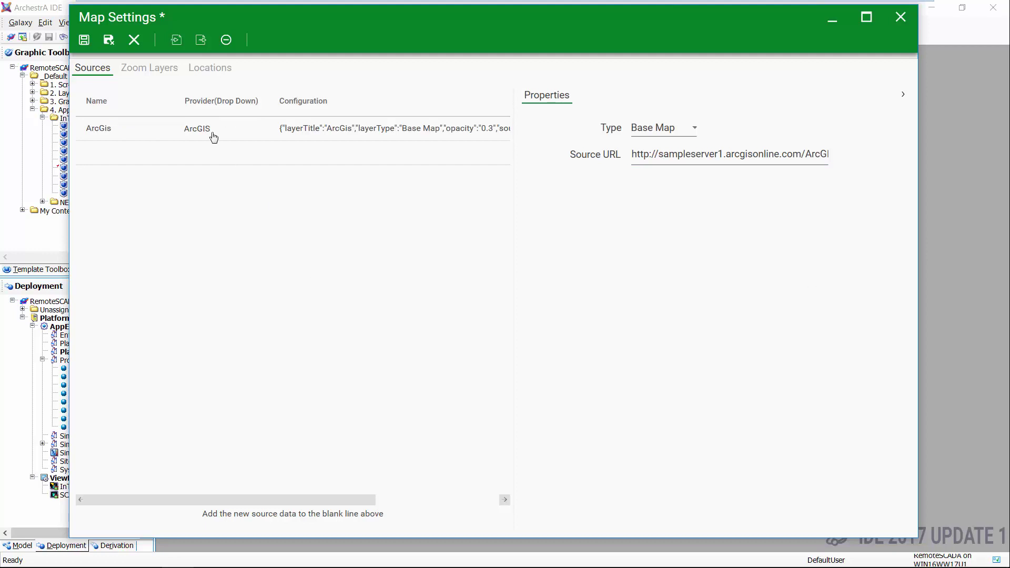
# Show the Zoom Layers table, Default (0–75%) through StationDetail (50–100%).
pyautogui.click(168, 69)
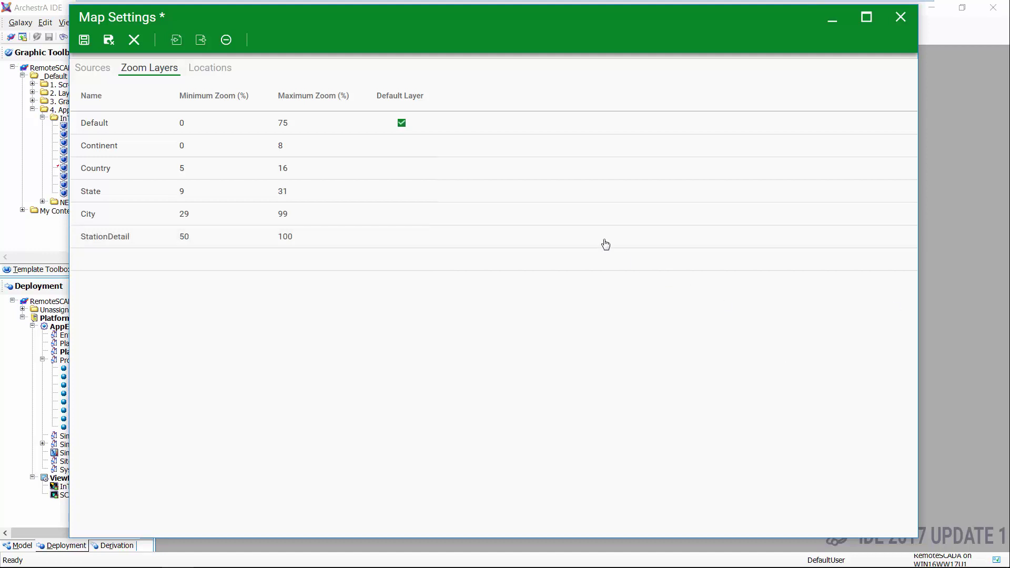
# Show the Locations table with each asset's graphic, layer, latitude and longitude.
pyautogui.click(227, 70)
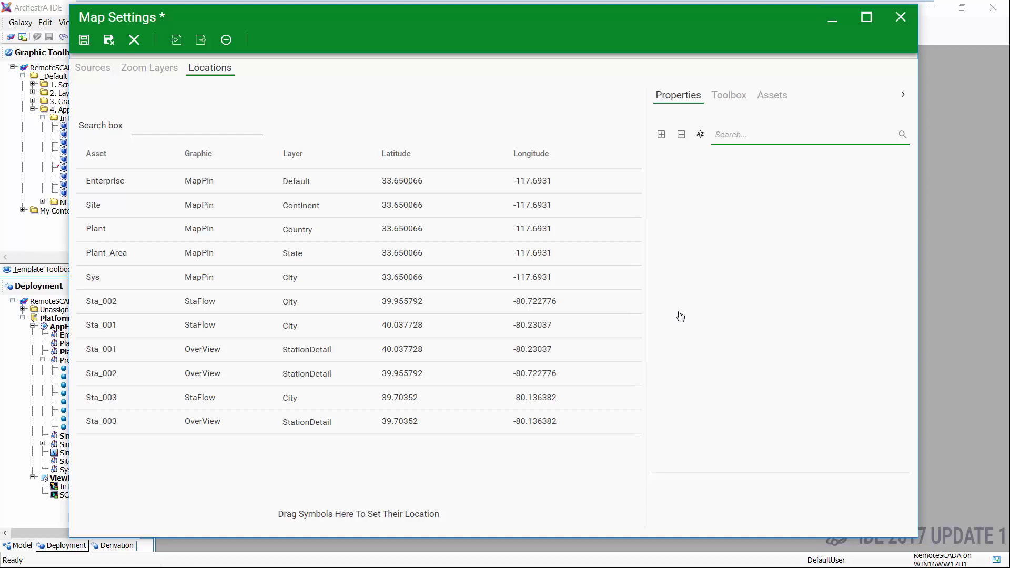
# Browse the Assets tree to Simulation > Process > Sta_004 to show its symbols.
pyautogui.click(779, 100)
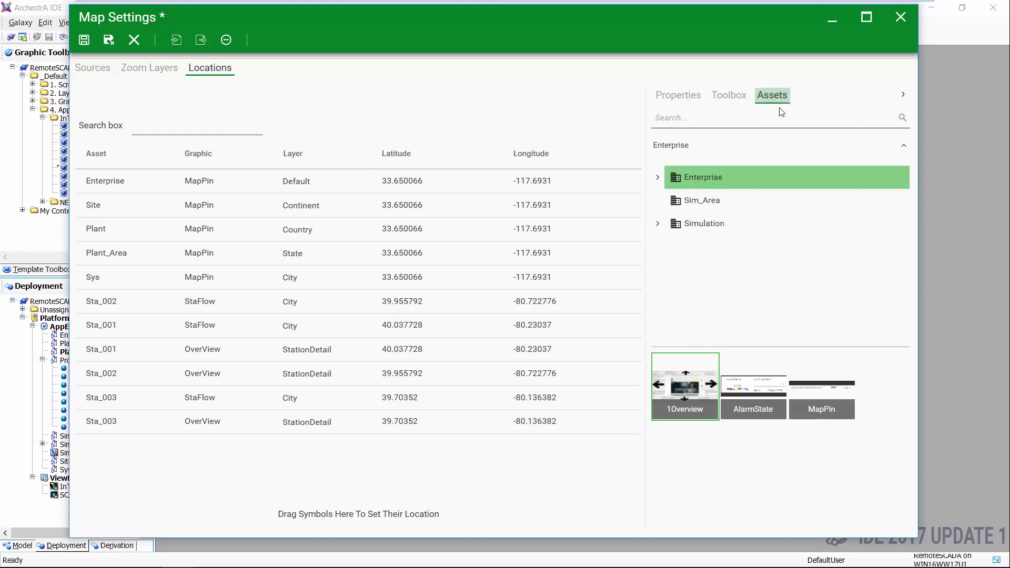
pyautogui.click(658, 224)
pyautogui.scroll(-1, 906, 251)
pyautogui.moveTo(906, 250); pyautogui.dragTo(904, 298)
pyautogui.click(674, 239)
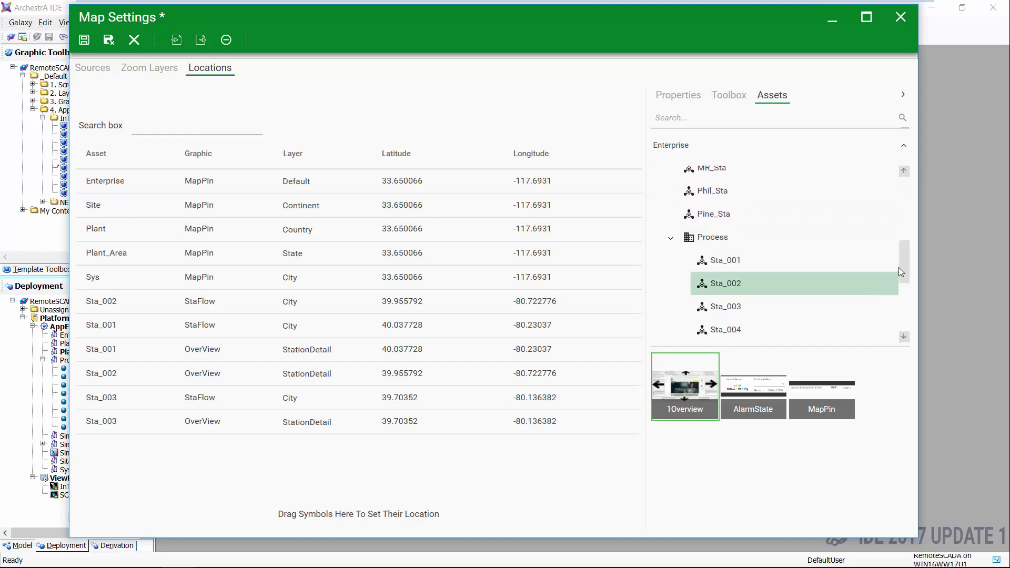
pyautogui.moveTo(907, 257); pyautogui.dragTo(899, 276)
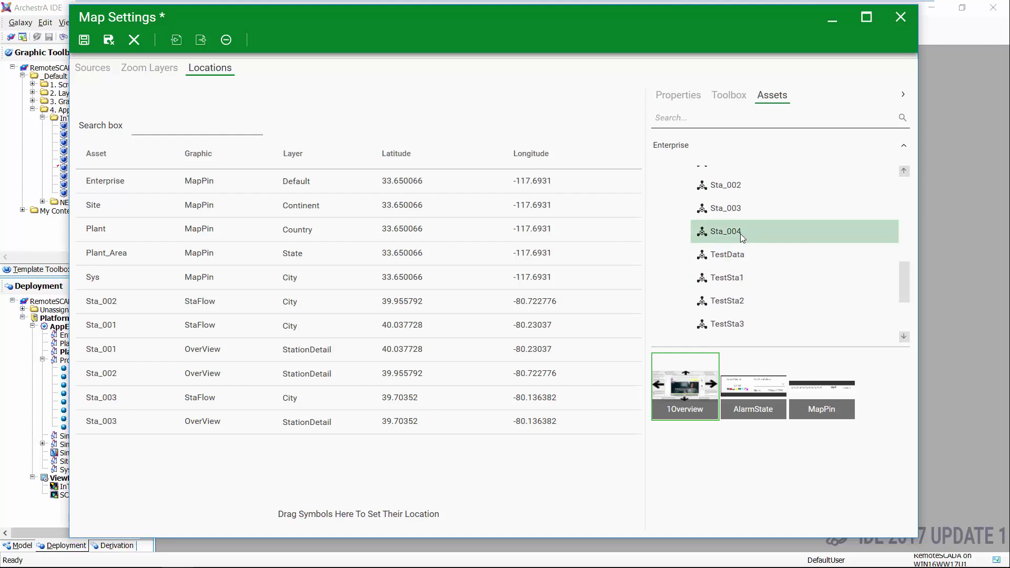
pyautogui.click(740, 232)
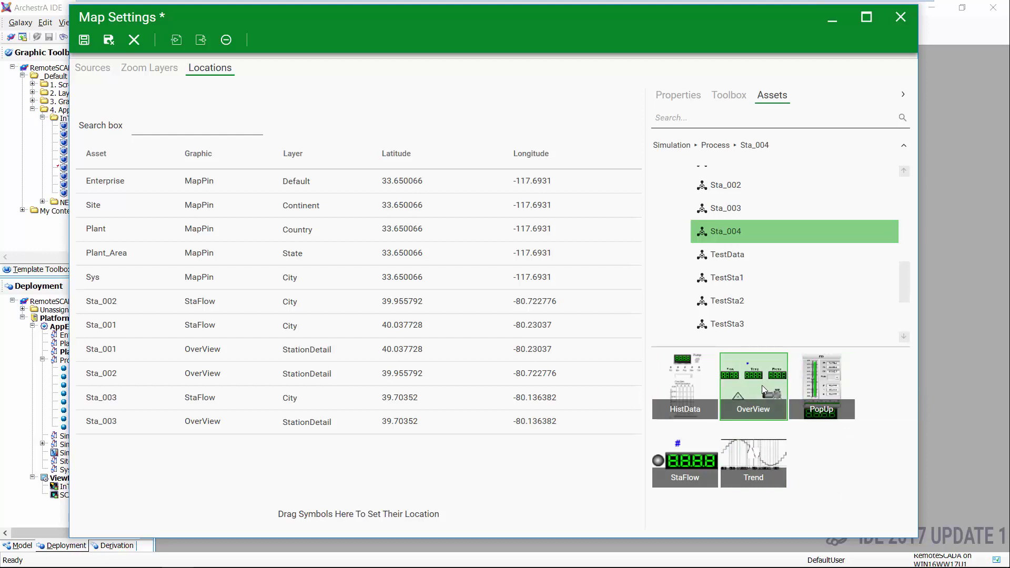
# Drag Sta_004's OverView and StaFlow symbols into the Locations table.
pyautogui.moveTo(762, 390); pyautogui.dragTo(352, 444)
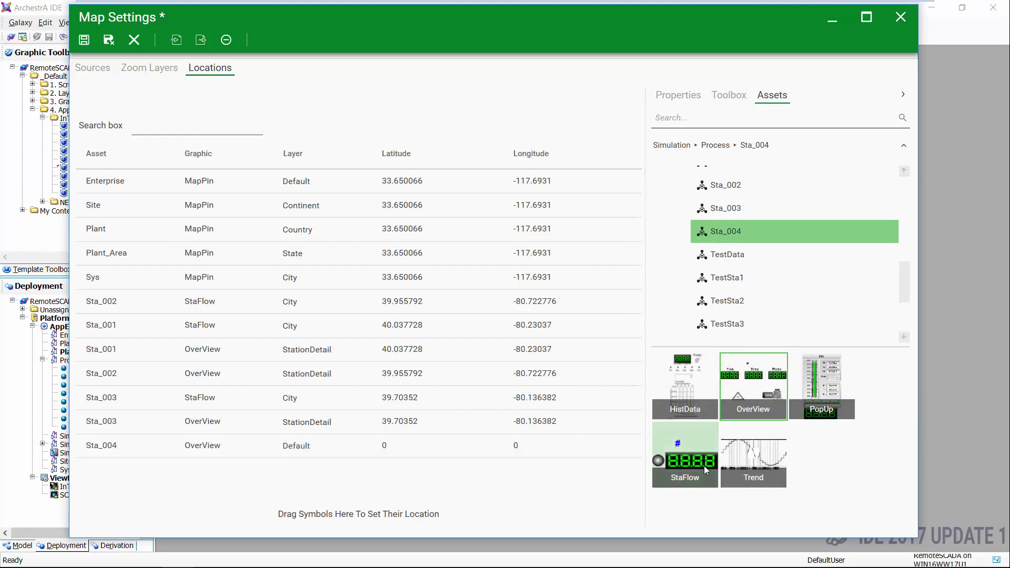
pyautogui.moveTo(706, 432); pyautogui.dragTo(212, 454)
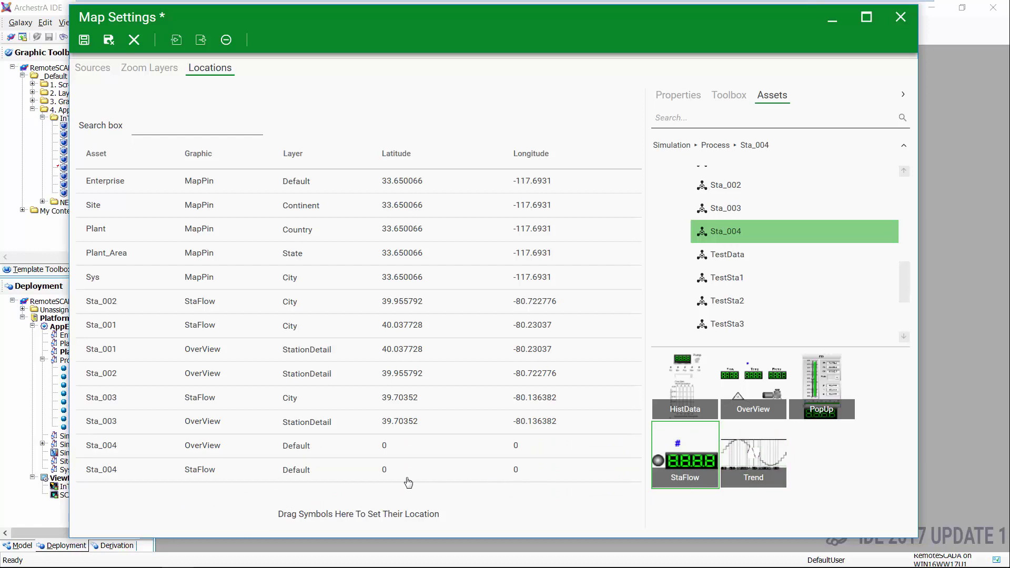
pyautogui.click(317, 445)
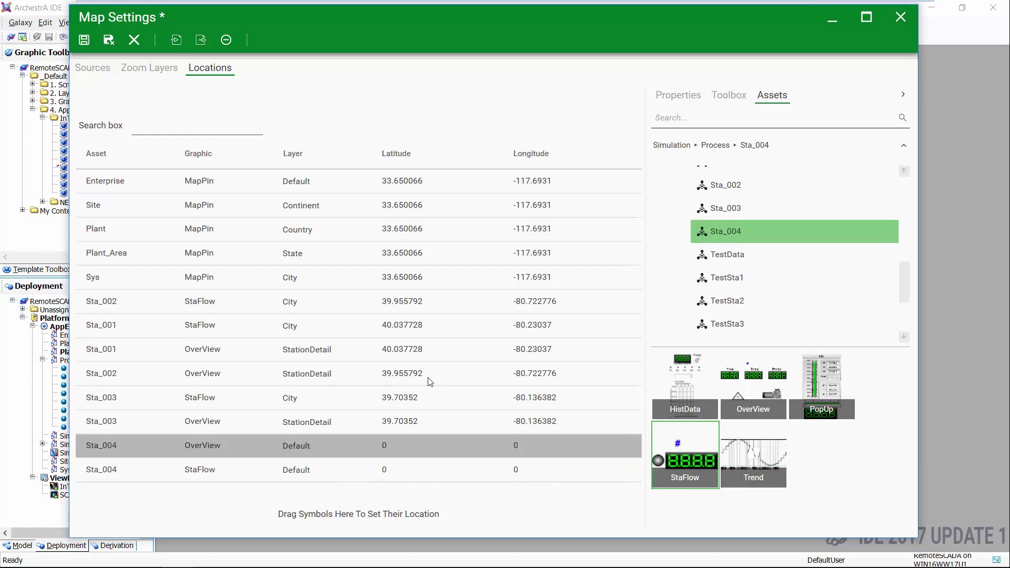
# Put Sta_004 OverView on the StationDetail layer and StaFlow on the City layer.
pyautogui.click(676, 96)
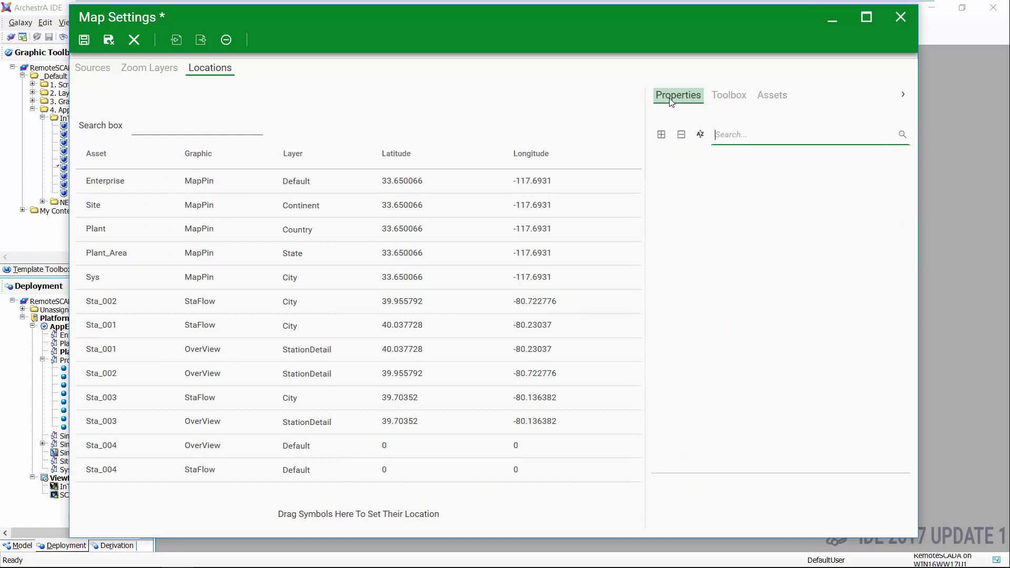
pyautogui.click(309, 449)
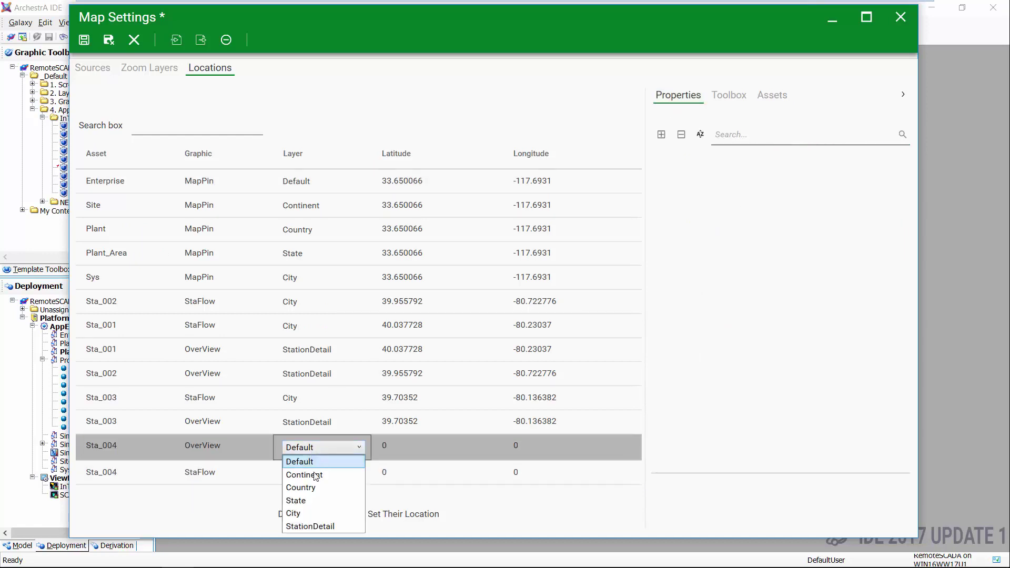
pyautogui.click(304, 527)
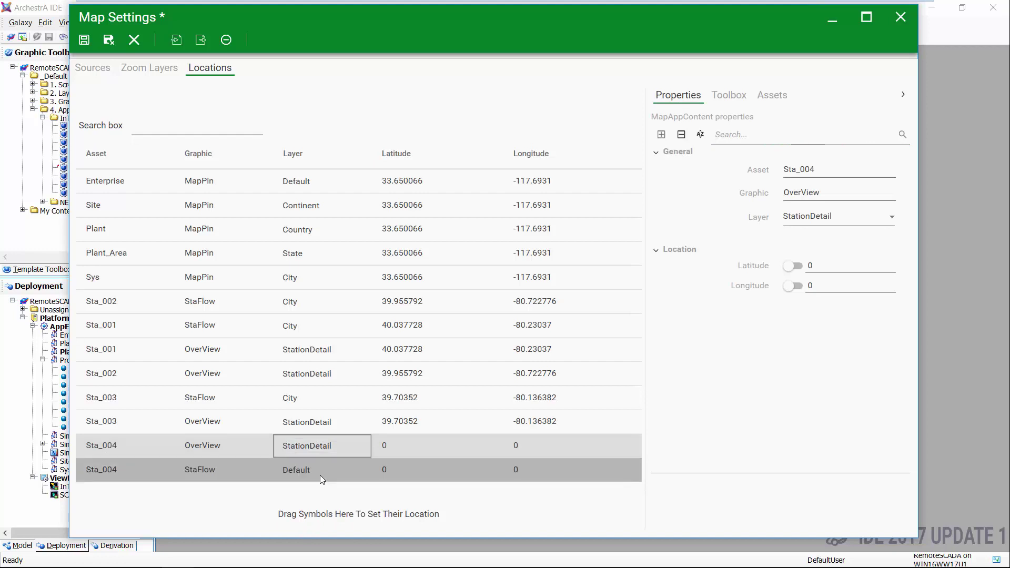
pyautogui.click(320, 475)
pyautogui.click(308, 535)
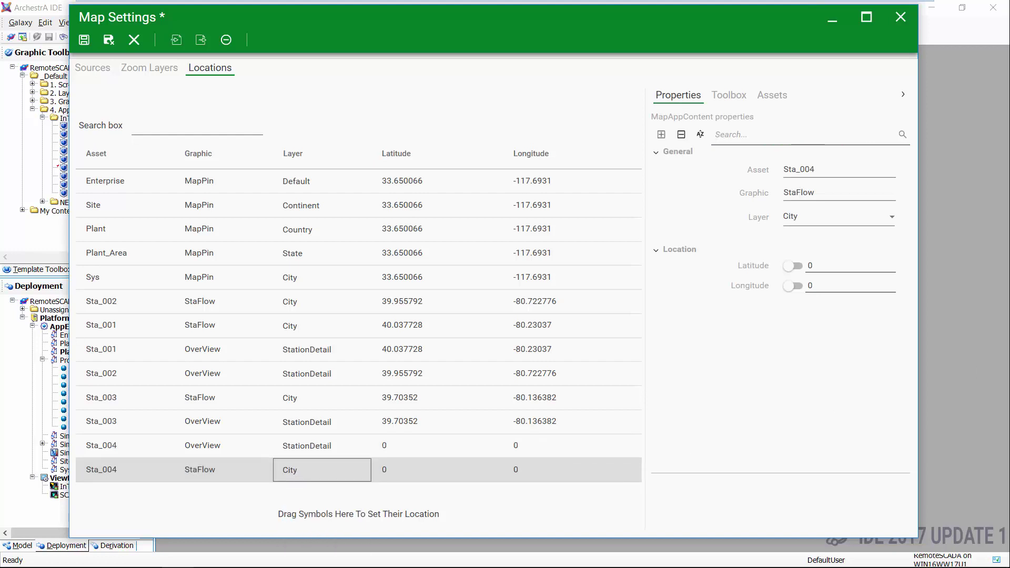
# Set latitude 40.235016 for both the Sta_004 OverView and StaFlow locations.
pyautogui.click(445, 445)
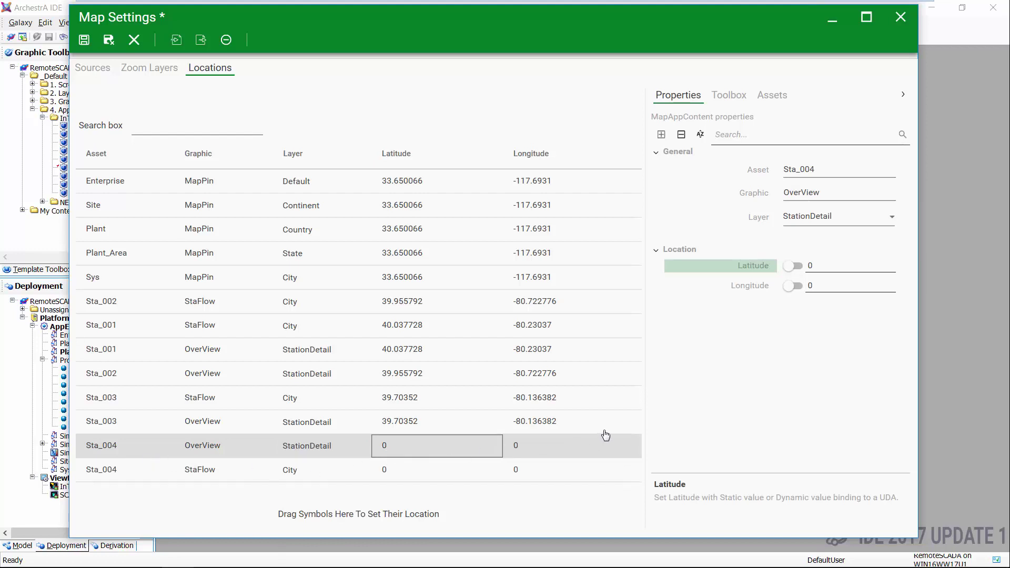
pyautogui.click(818, 268)
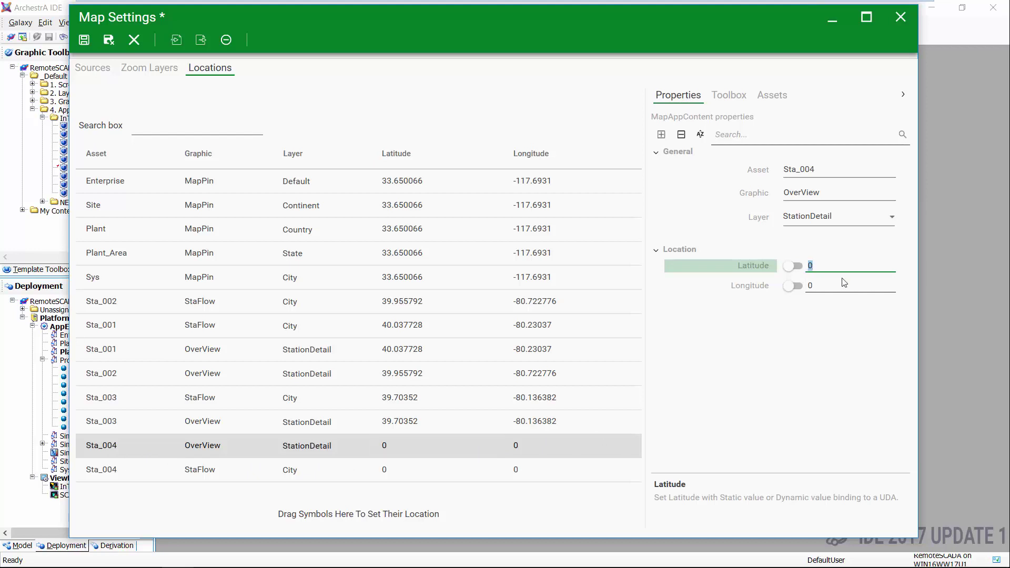
pyautogui.write('40.235016')
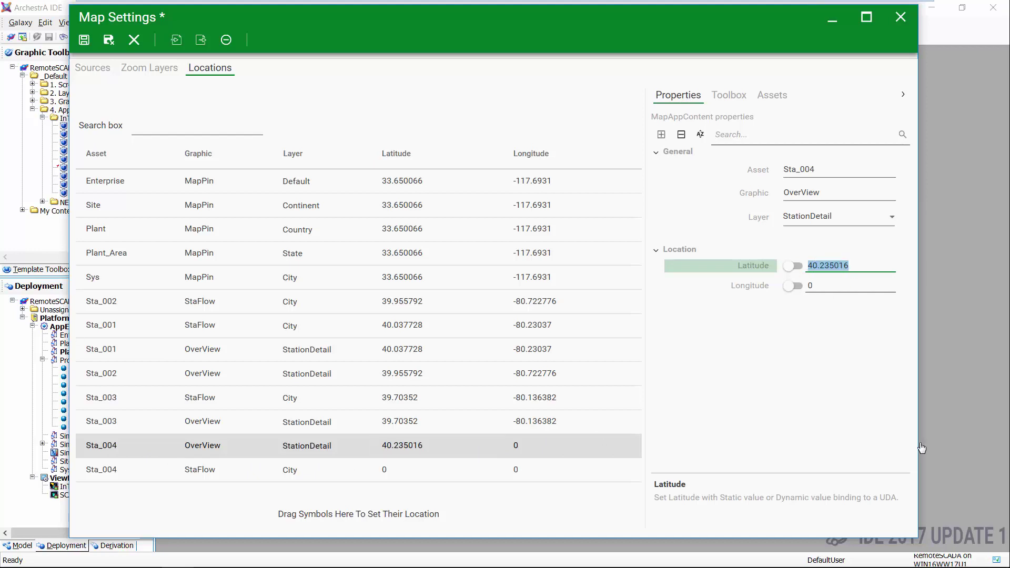
pyautogui.click(345, 467)
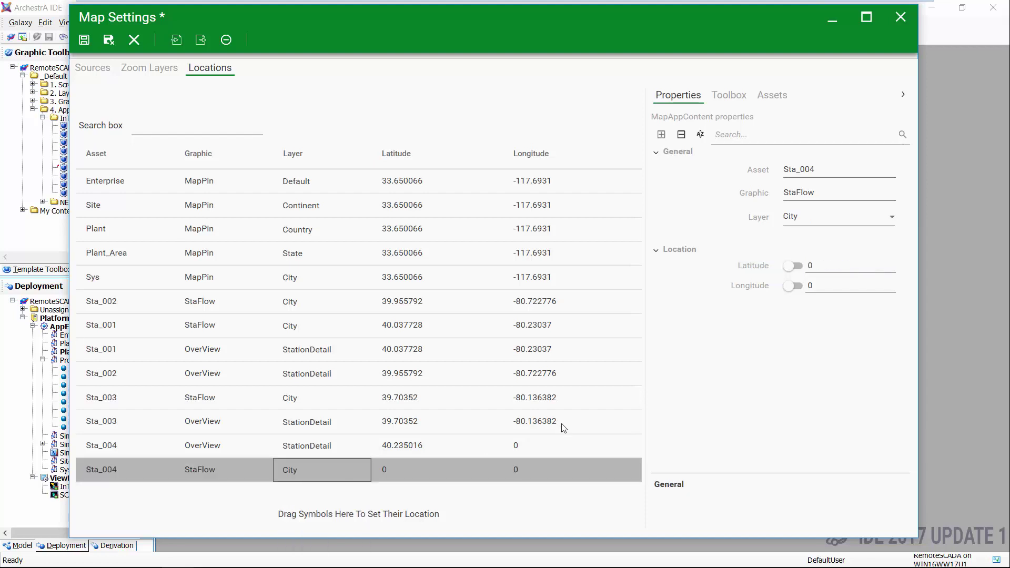
pyautogui.click(816, 269)
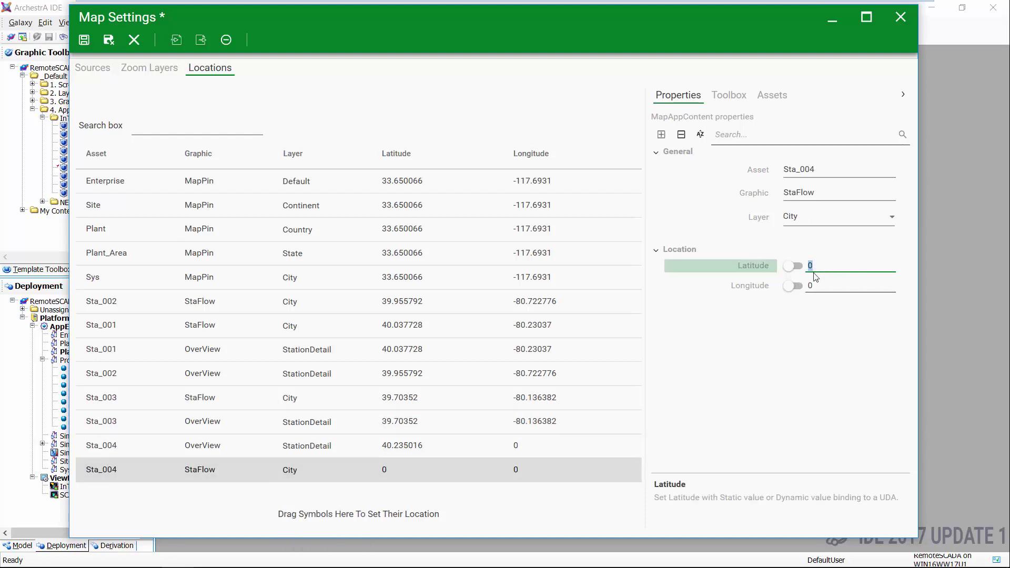
pyautogui.write('40.235016')
# Set longitude -79.909789 for both the Sta_004 OverView and StaFlow locations.
pyautogui.click(568, 445)
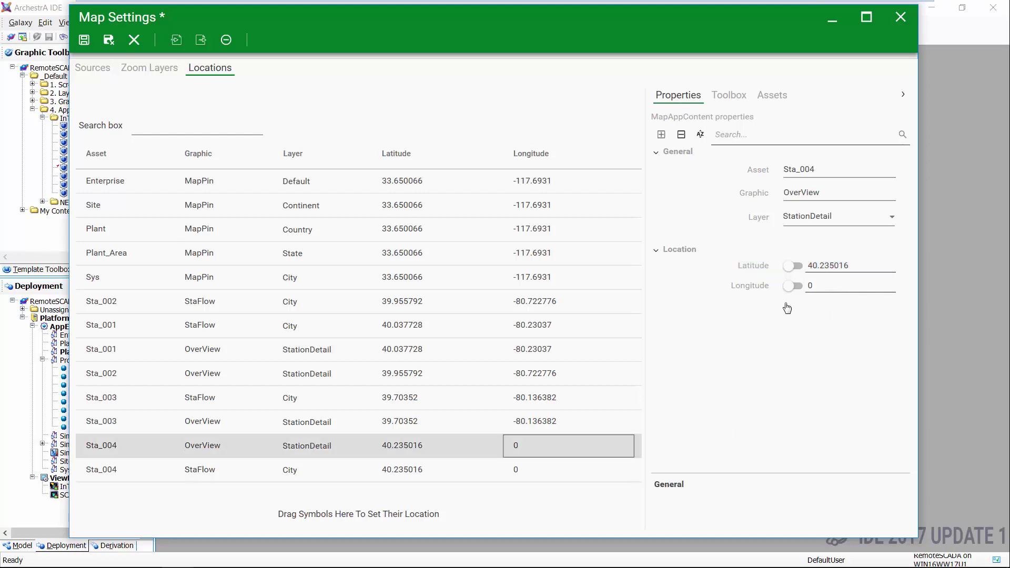
pyautogui.click(811, 285)
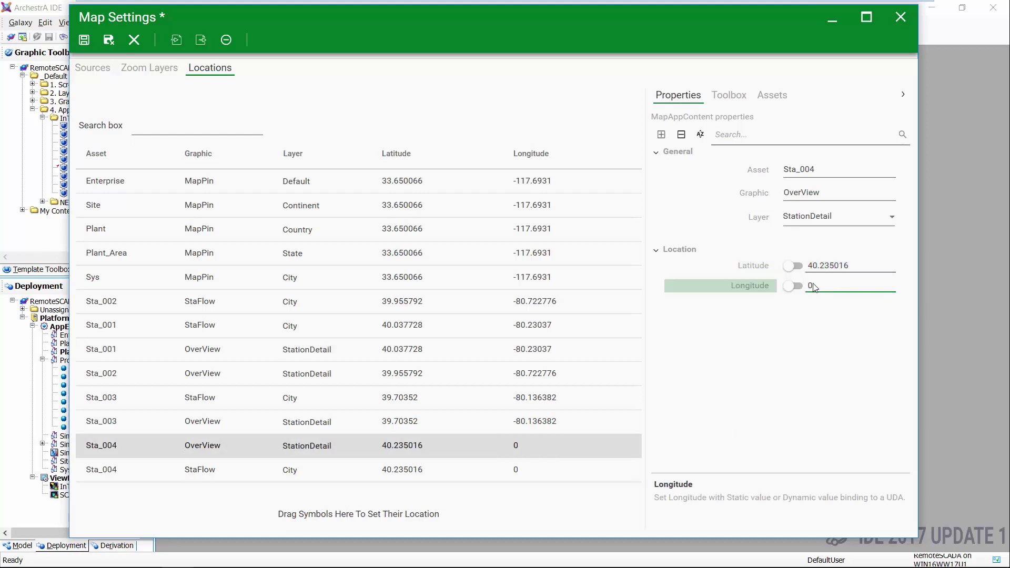
pyautogui.write('-79.909789')
pyautogui.click(523, 476)
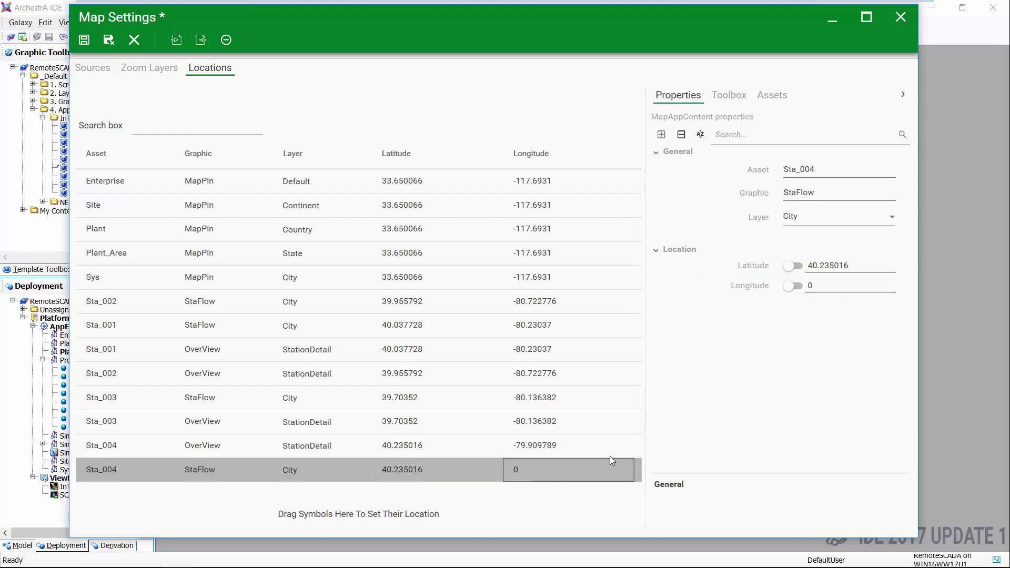
pyautogui.click(813, 287)
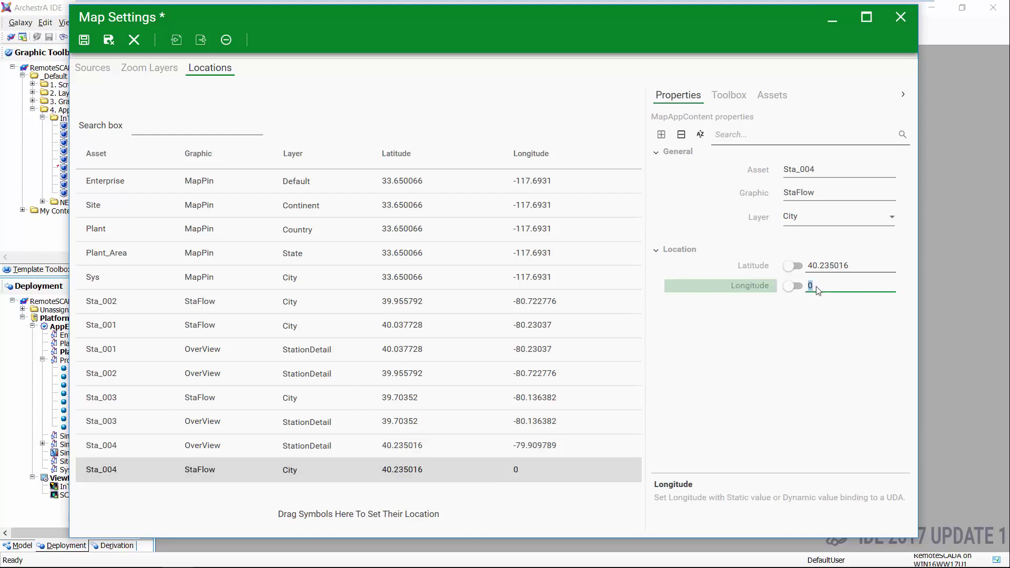
pyautogui.write('-79.909789')
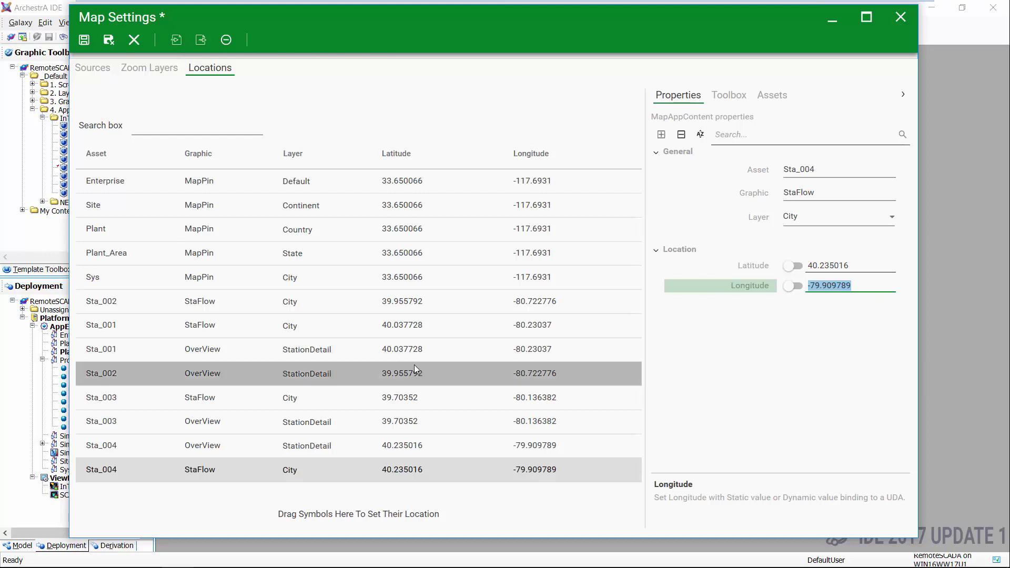
# Save the map settings, close the window, and confirm the check-in.
pyautogui.click(84, 41)
pyautogui.click(899, 20)
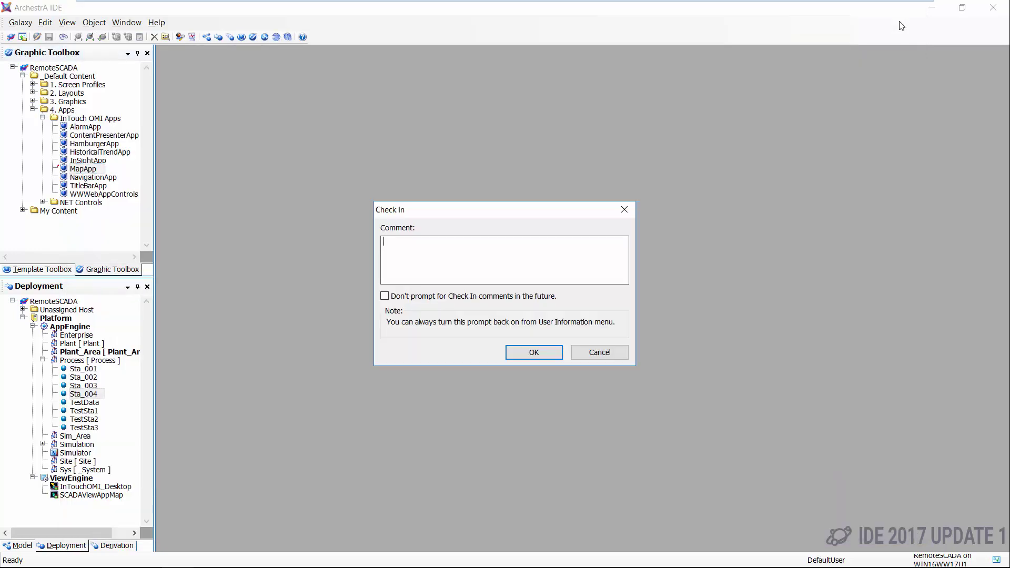
pyautogui.click(532, 354)
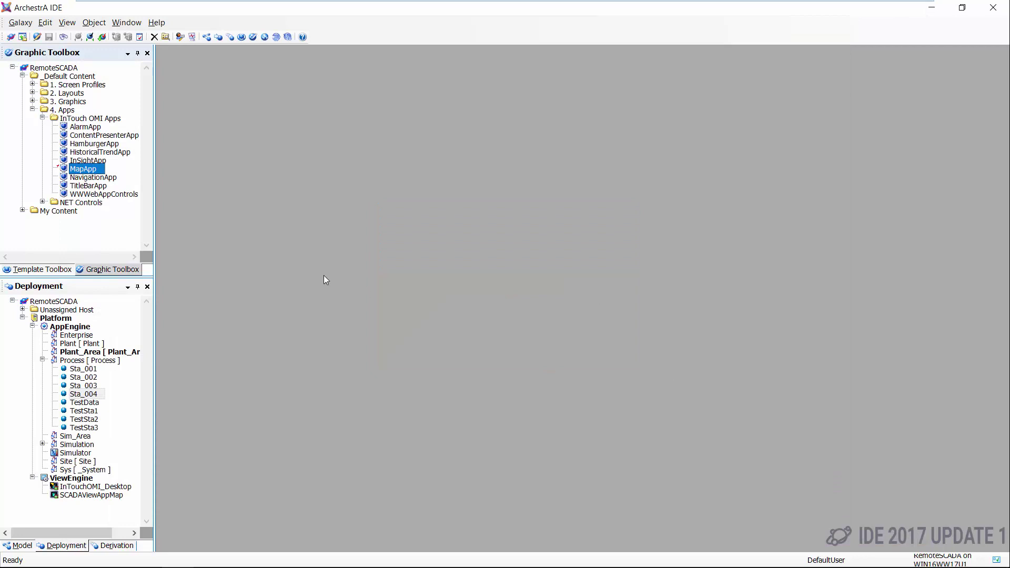
# Deploy the SCADAViewAppMap view application so its runtime map opens.
pyautogui.click(109, 496)
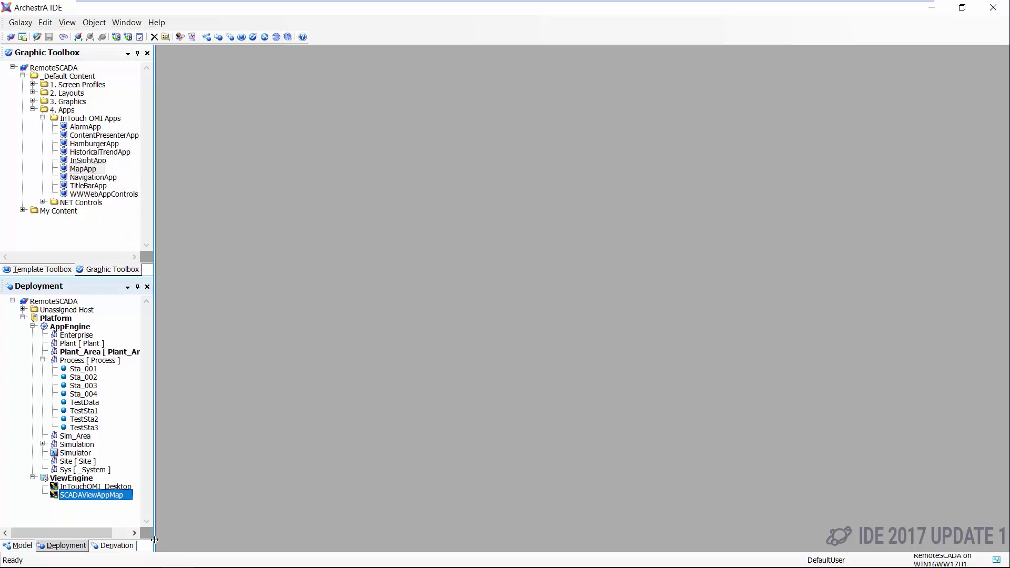
pyautogui.rightClick(116, 501)
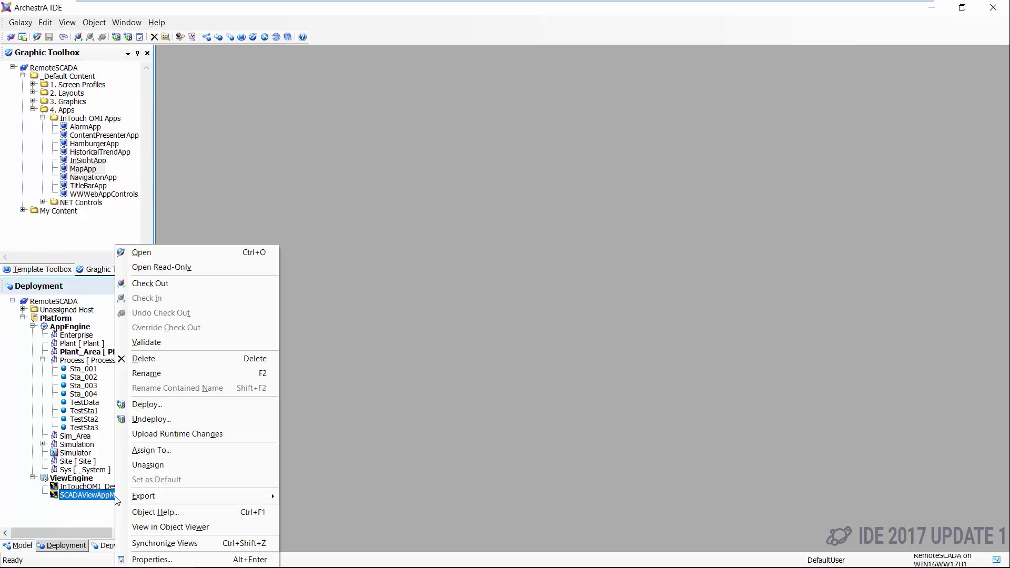
pyautogui.click(169, 405)
pyautogui.click(590, 384)
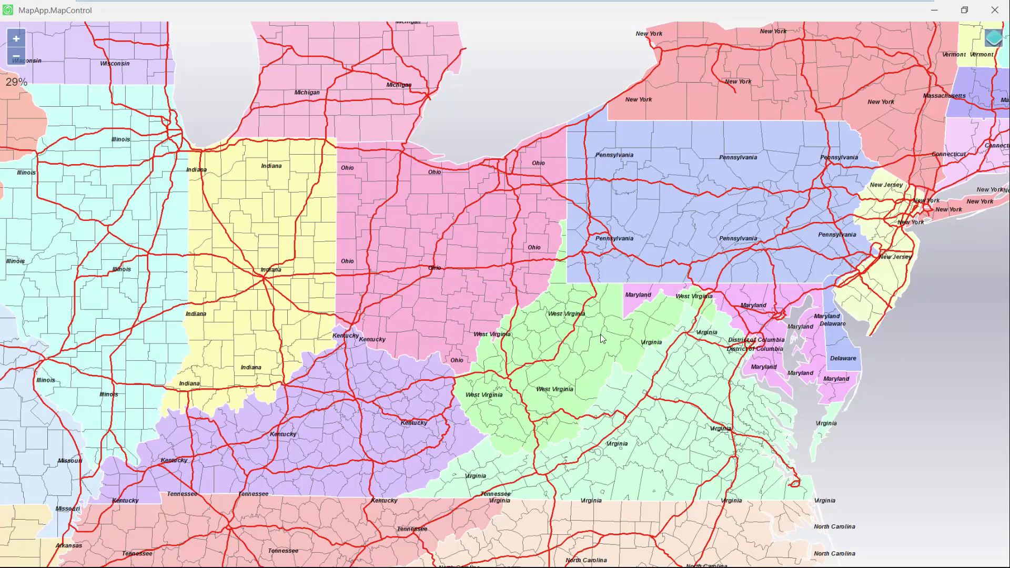
# Zoom and pan the map into Sta_004 until its Flow, Temp and Press readouts show.
pyautogui.scroll(1, 601, 333)
pyautogui.scroll(1, 589, 307)
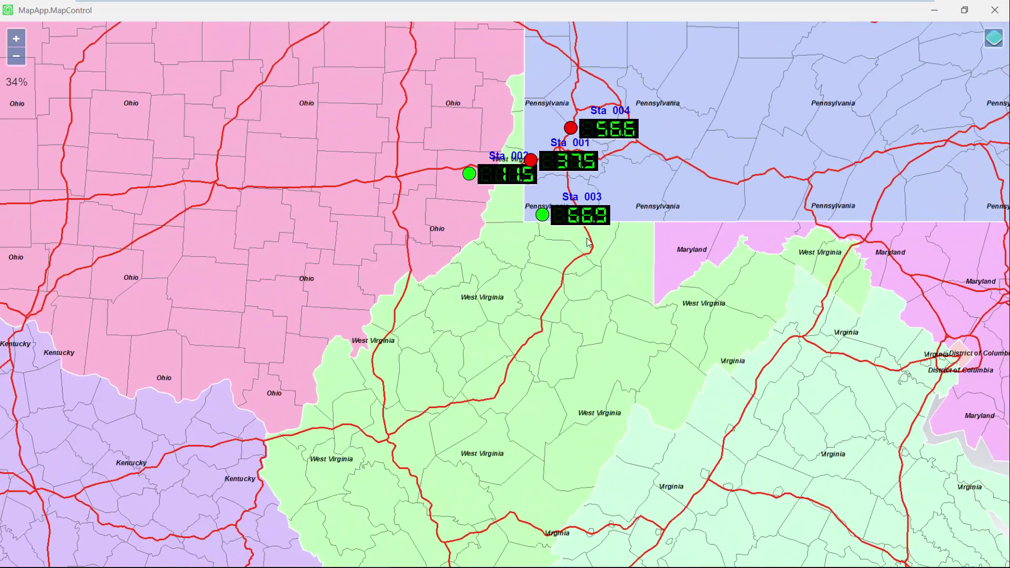
pyautogui.moveTo(598, 263); pyautogui.dragTo(538, 525)
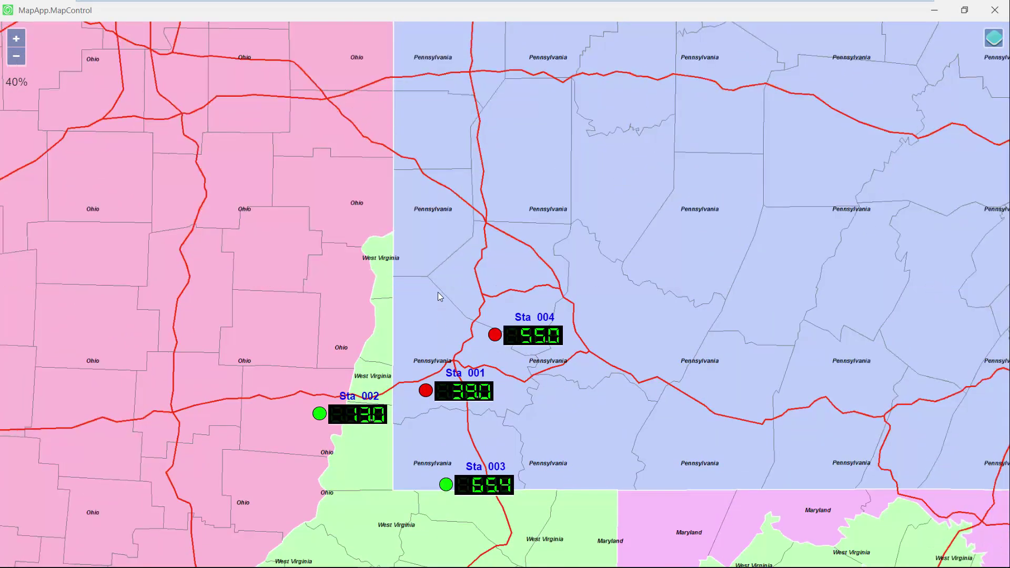
pyautogui.moveTo(438, 292); pyautogui.dragTo(434, 337)
pyautogui.scroll(1, 444, 351)
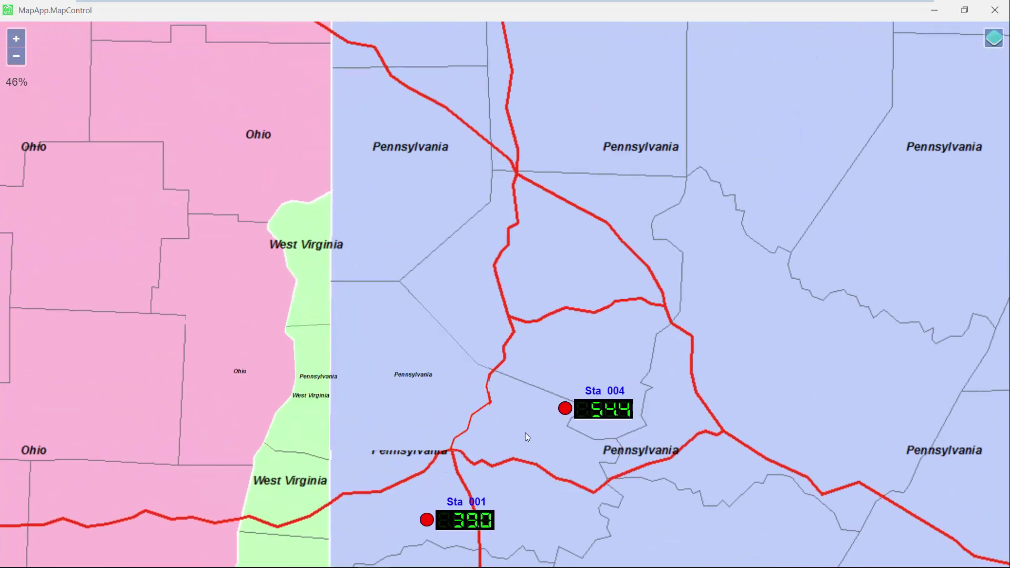
pyautogui.scroll(1, 533, 430)
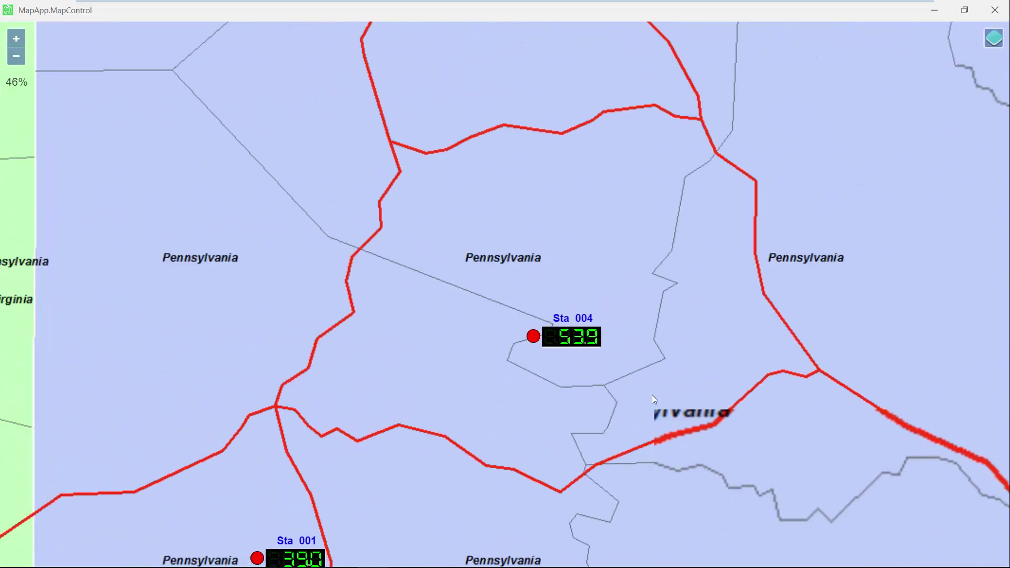
pyautogui.scroll(2, 653, 396)
pyautogui.moveTo(508, 333); pyautogui.dragTo(546, 407)
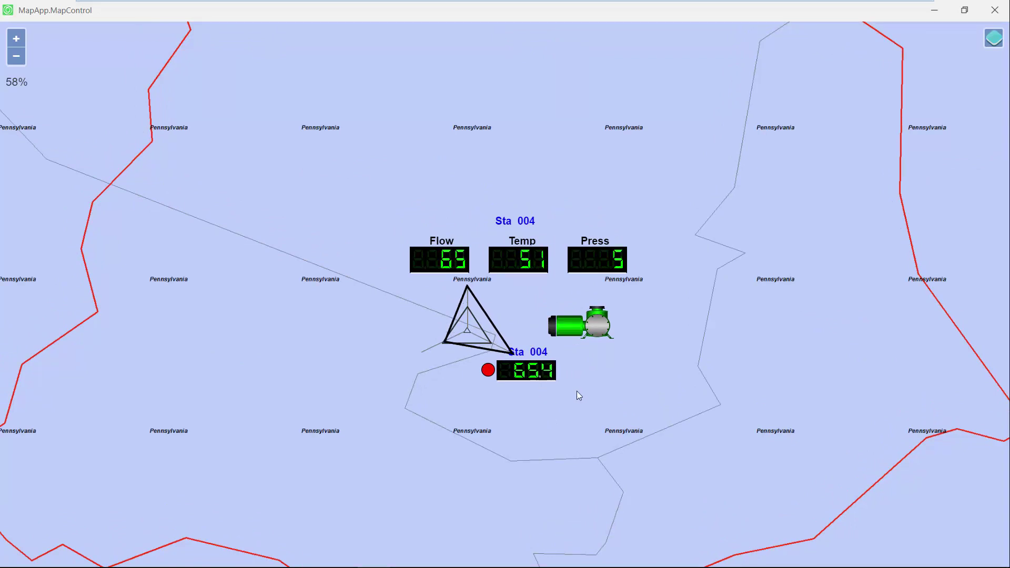
pyautogui.moveTo(657, 245); pyautogui.dragTo(568, 244)
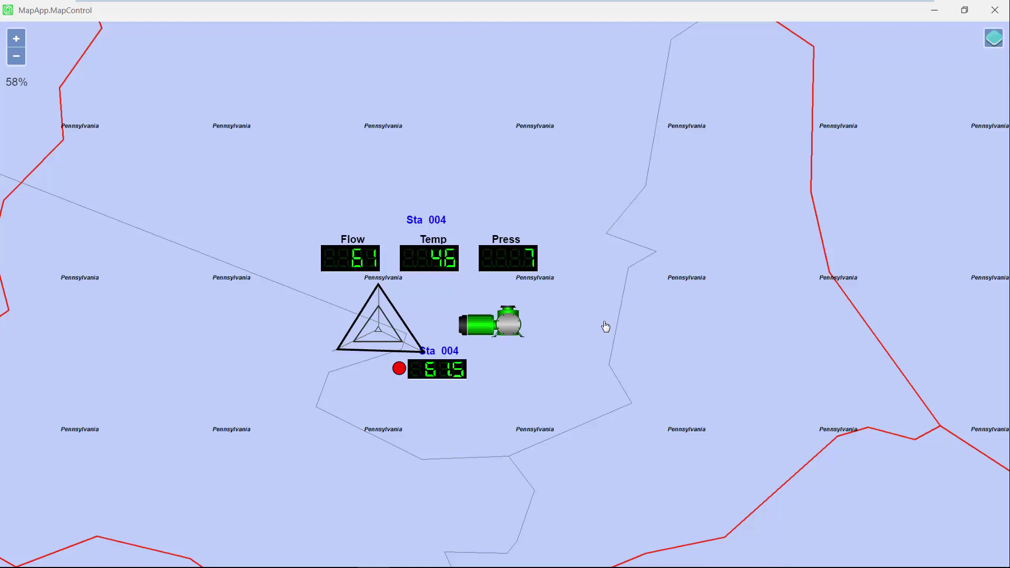
# Zoom back out and pan to frame all four stations on the map.
pyautogui.scroll(-2, 605, 326)
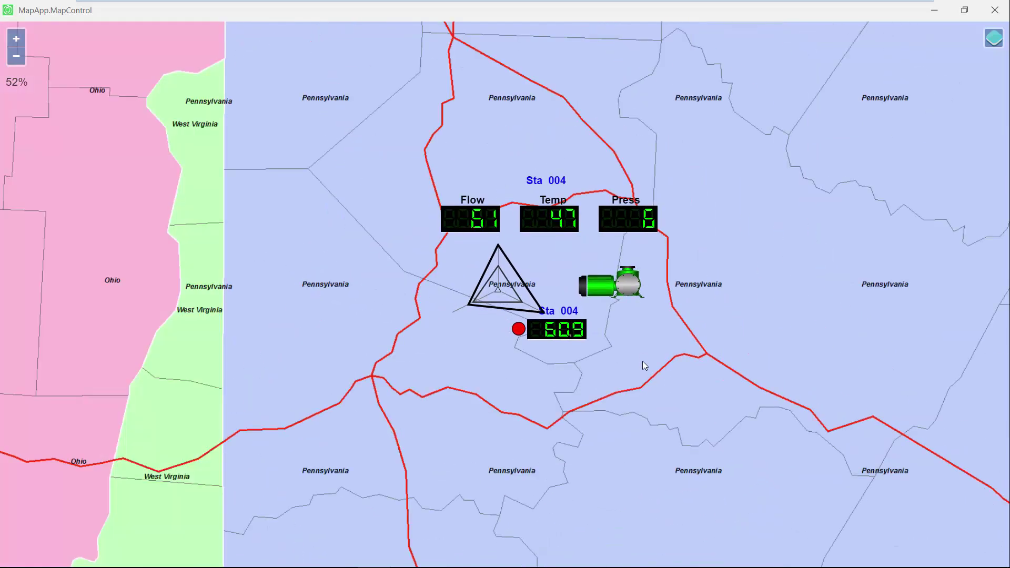
pyautogui.scroll(-3, 642, 361)
pyautogui.moveTo(635, 422); pyautogui.dragTo(631, 331)
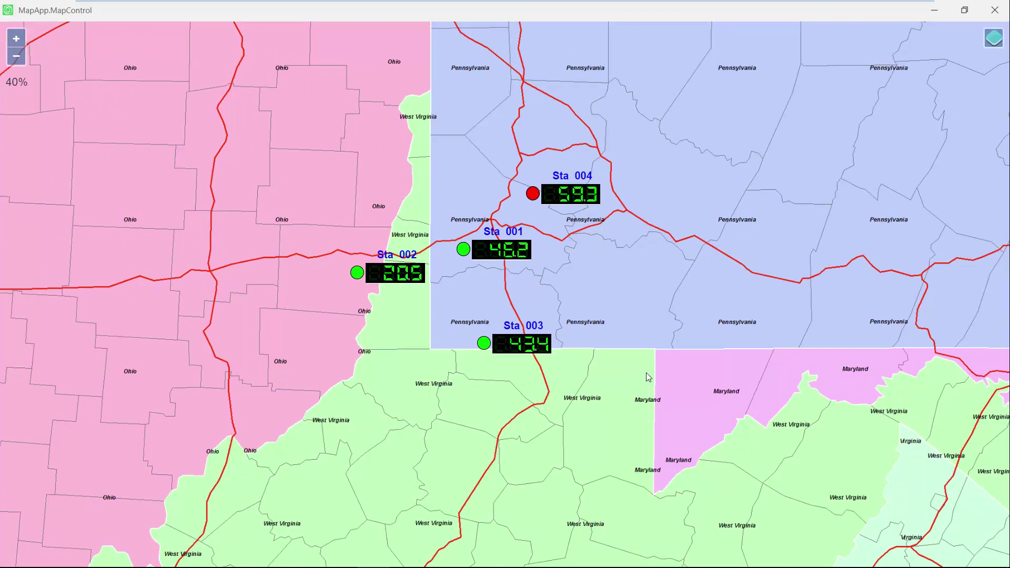